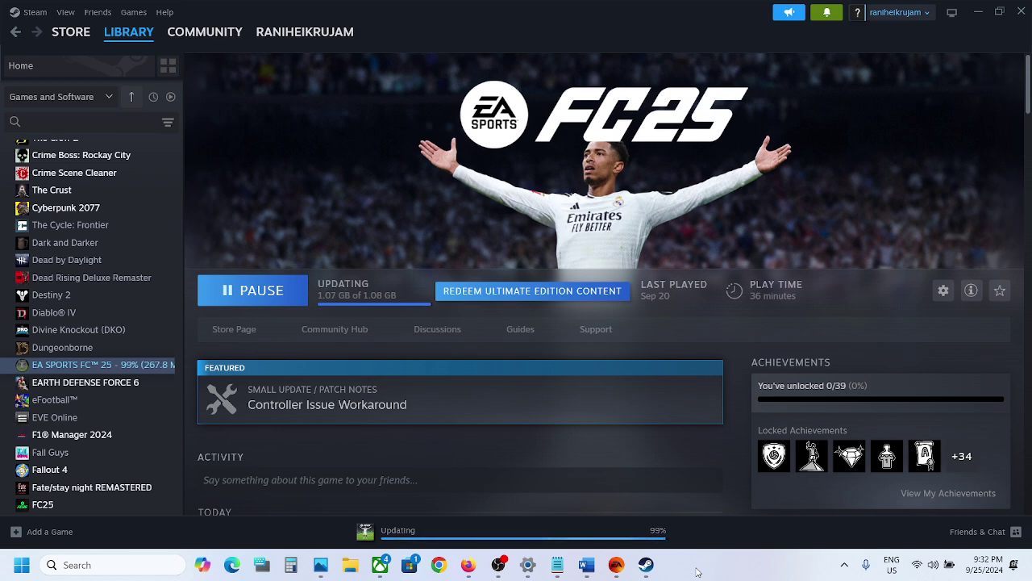
Step: Read Step 1 of the Word checklist (add EA Desktop), then return to Steam's FC 25 page
{"action": "left_click", "coordinate": [616, 565]}
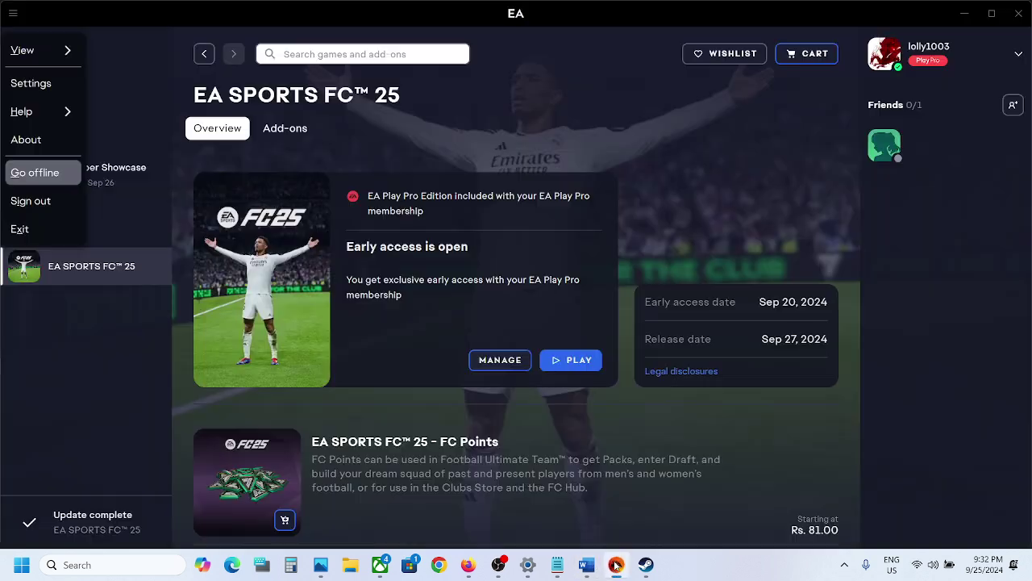
{"action": "left_click", "coordinate": [587, 565]}
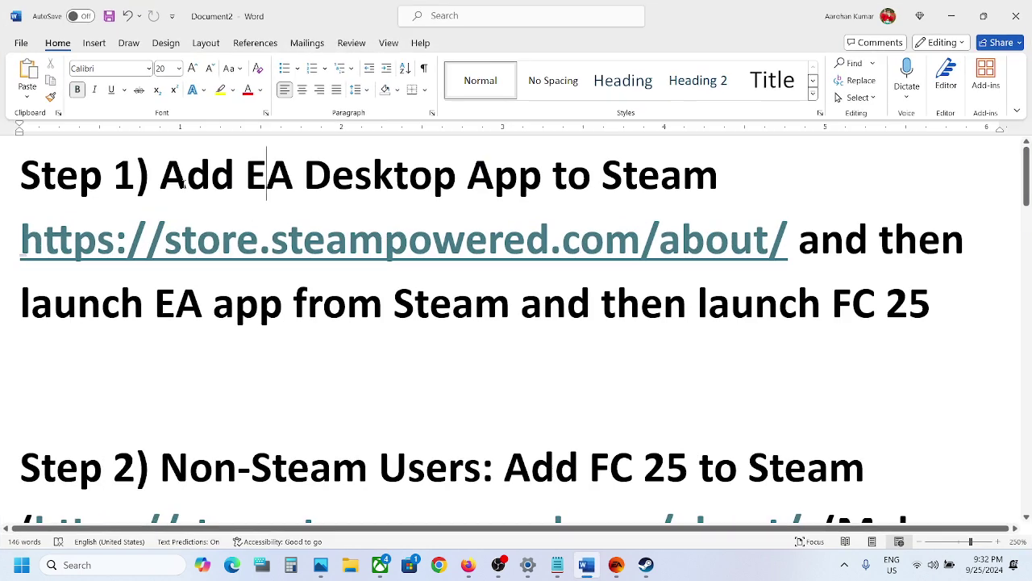
{"action": "left_click_drag", "start_coordinate": [186, 173], "coordinate": [726, 176]}
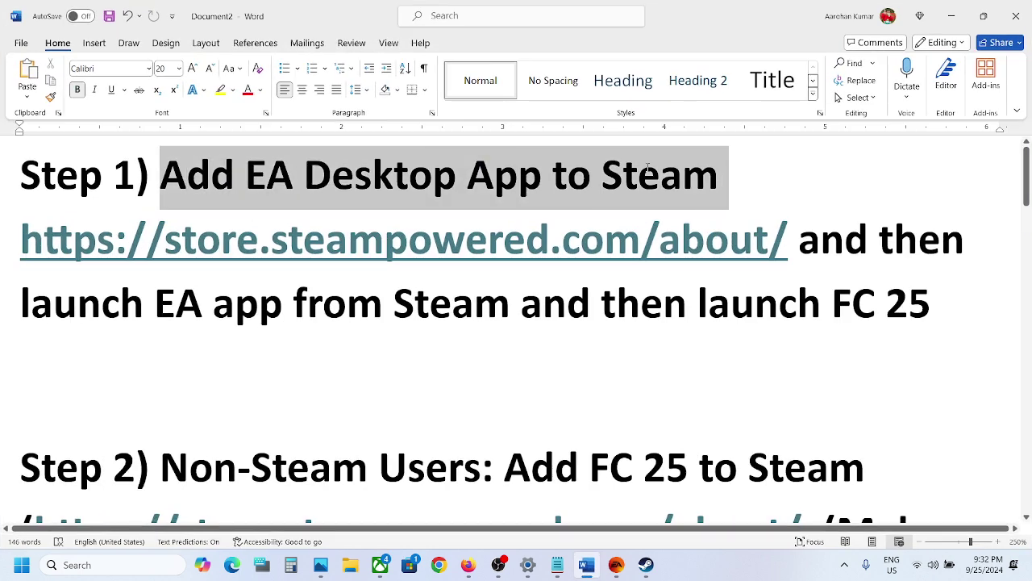
{"action": "left_click", "coordinate": [952, 16]}
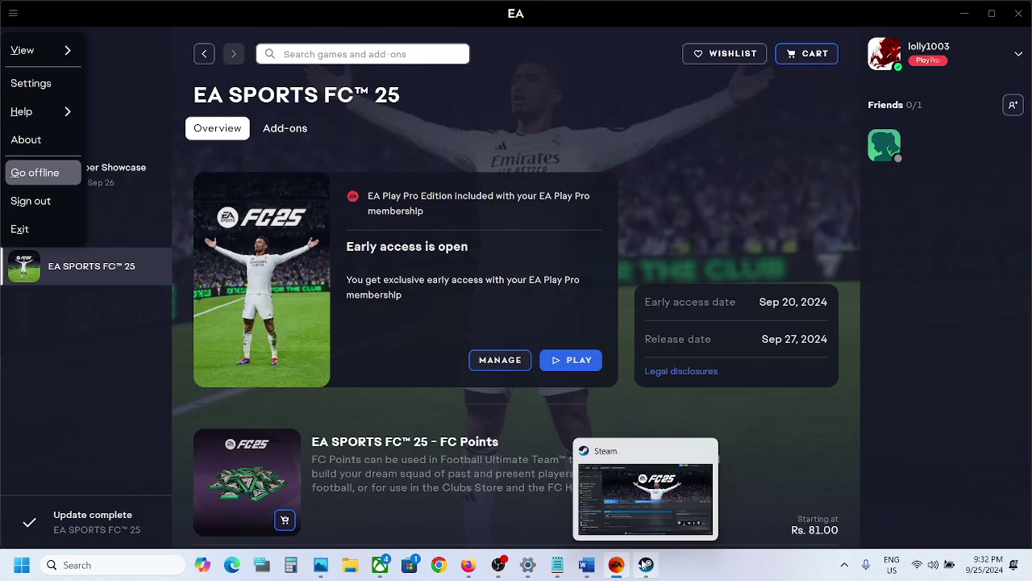
{"action": "left_click", "coordinate": [645, 567]}
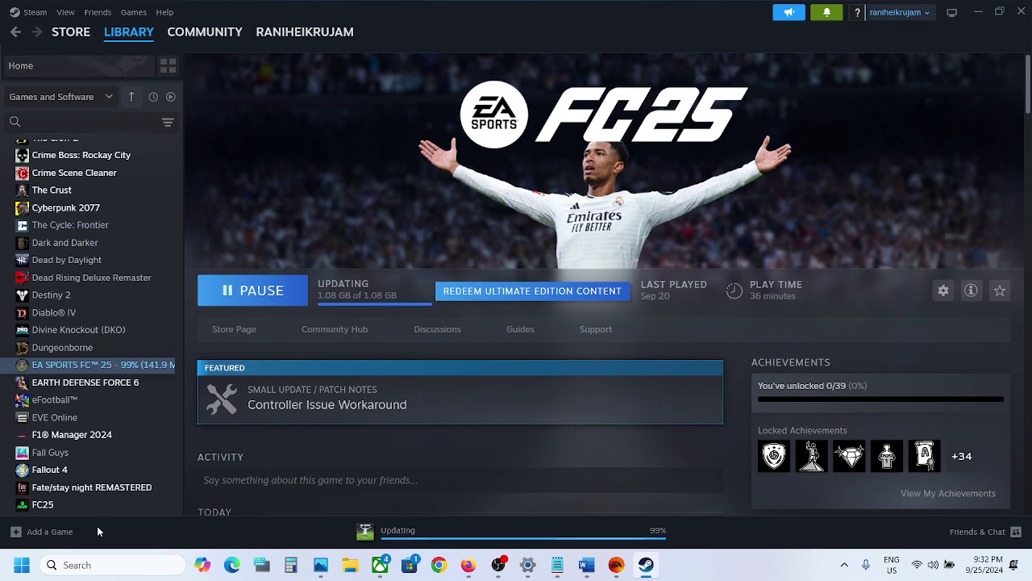
Step: Start adding a non-Steam game and browse the file picker into C:\Program Files
{"action": "left_click", "coordinate": [37, 534]}
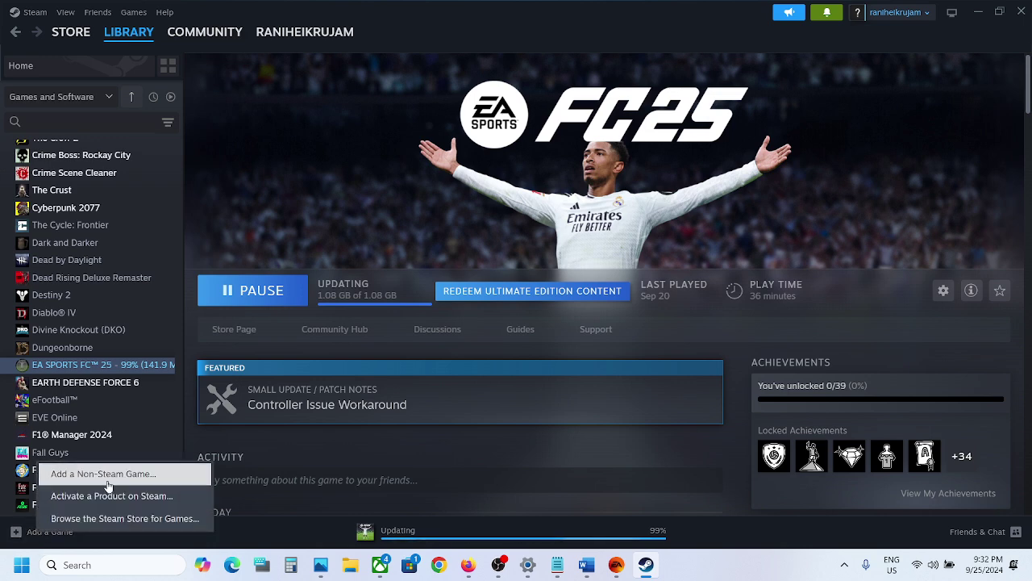
{"action": "left_click", "coordinate": [103, 476]}
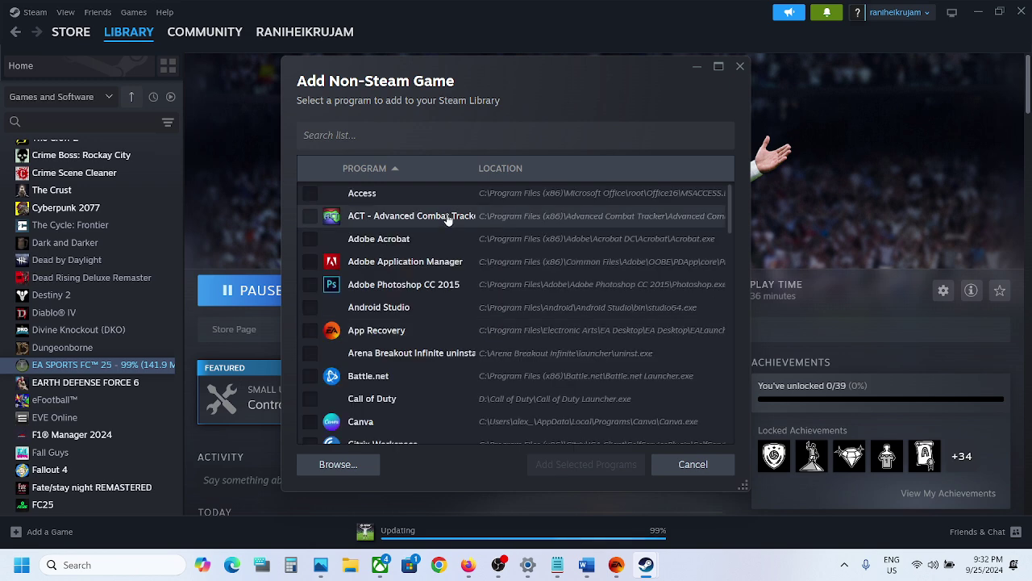
{"action": "left_click", "coordinate": [357, 466]}
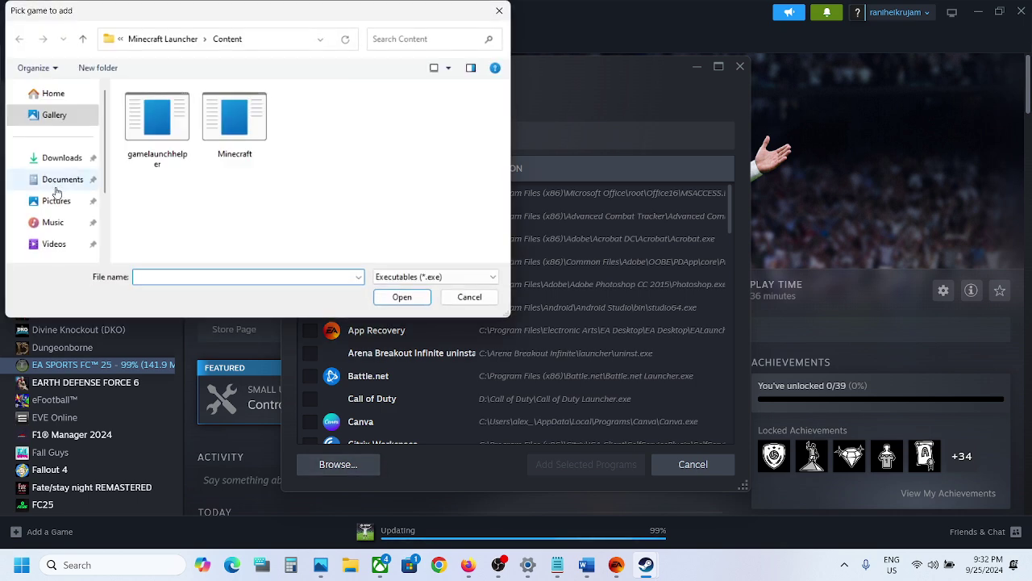
{"action": "scroll", "coordinate": [56, 198], "scroll_direction": "down", "scroll_amount": 3}
{"action": "left_click", "coordinate": [56, 198]}
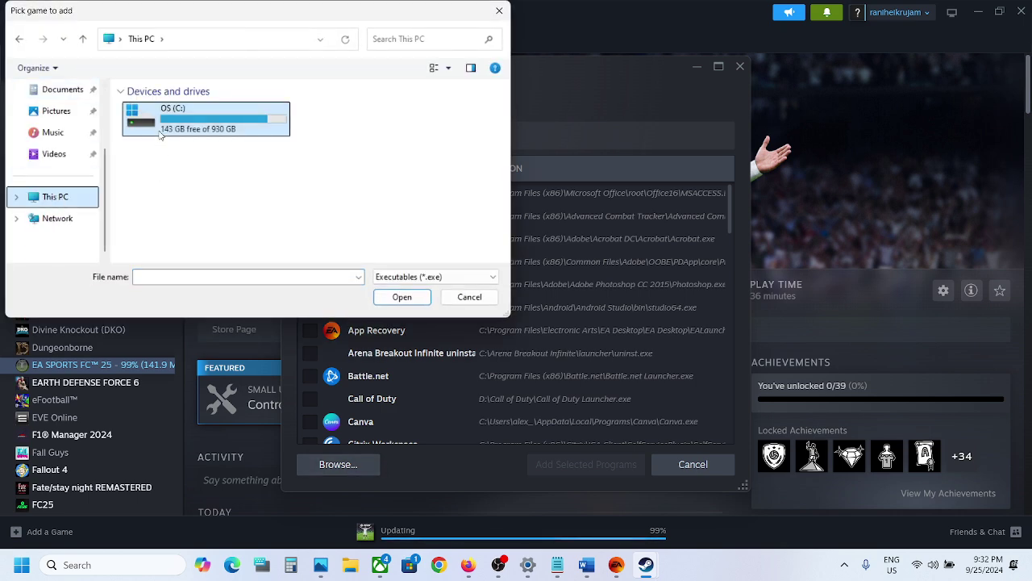
{"action": "double_click", "coordinate": [161, 113]}
{"action": "scroll", "coordinate": [188, 179], "scroll_direction": "down", "scroll_amount": 5}
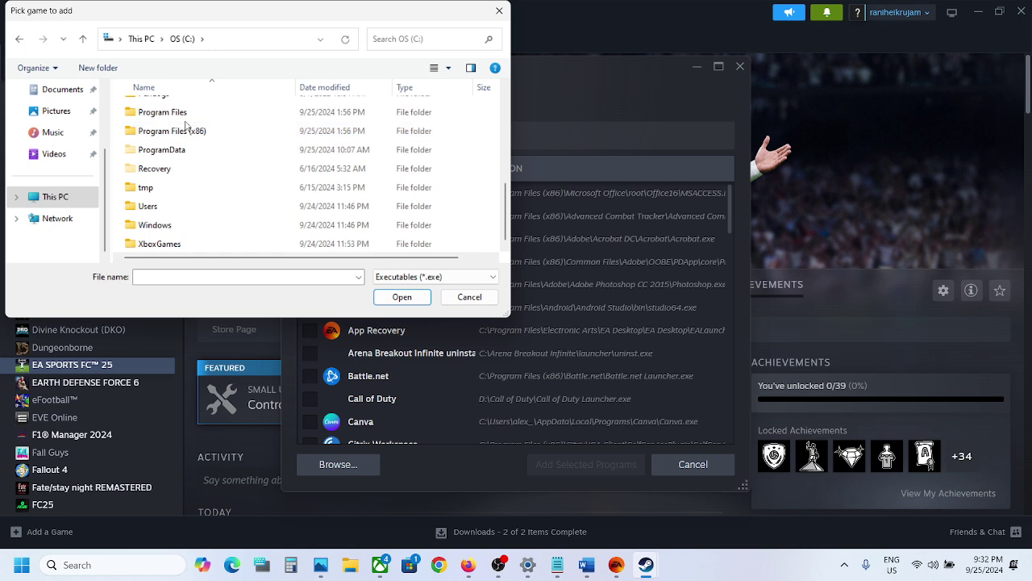
{"action": "left_click", "coordinate": [184, 118]}
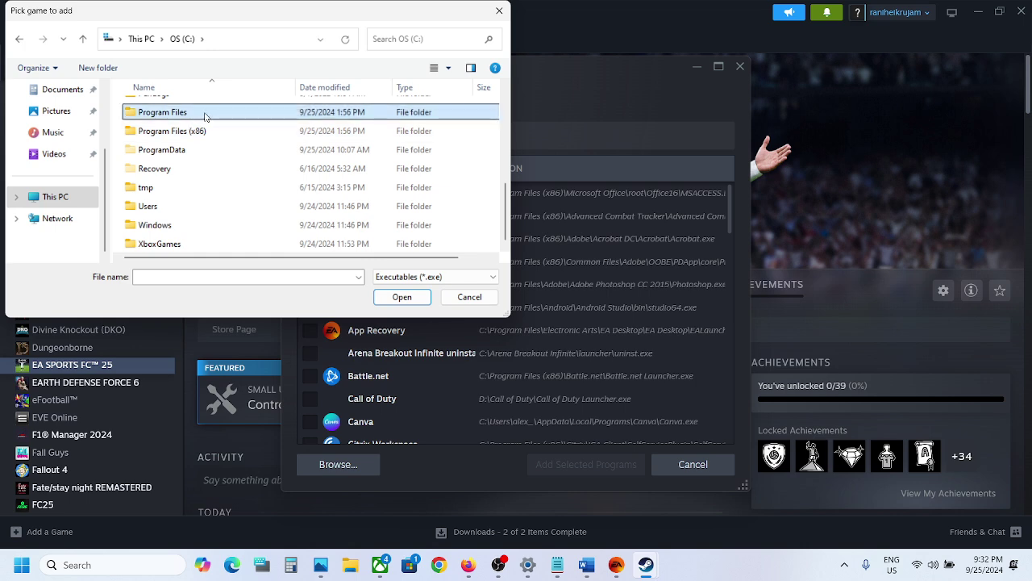
{"action": "double_click", "coordinate": [191, 119]}
Step: Pick EADesktop.exe from Electronic Arts\EA Desktop\EA Desktop as the program to add
{"action": "scroll", "coordinate": [194, 178], "scroll_direction": "down", "scroll_amount": 3}
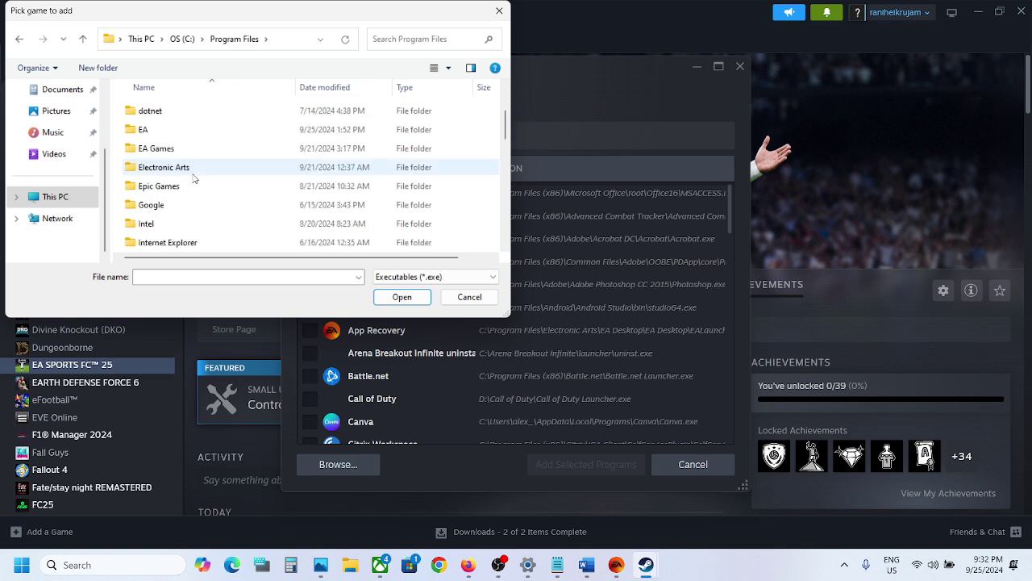
{"action": "left_click", "coordinate": [176, 172]}
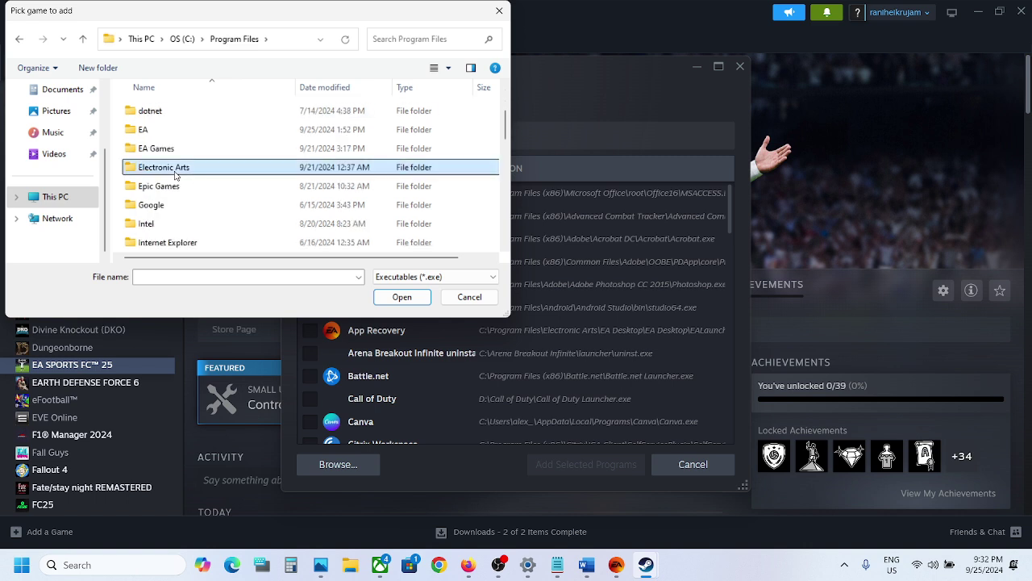
{"action": "double_click", "coordinate": [197, 170]}
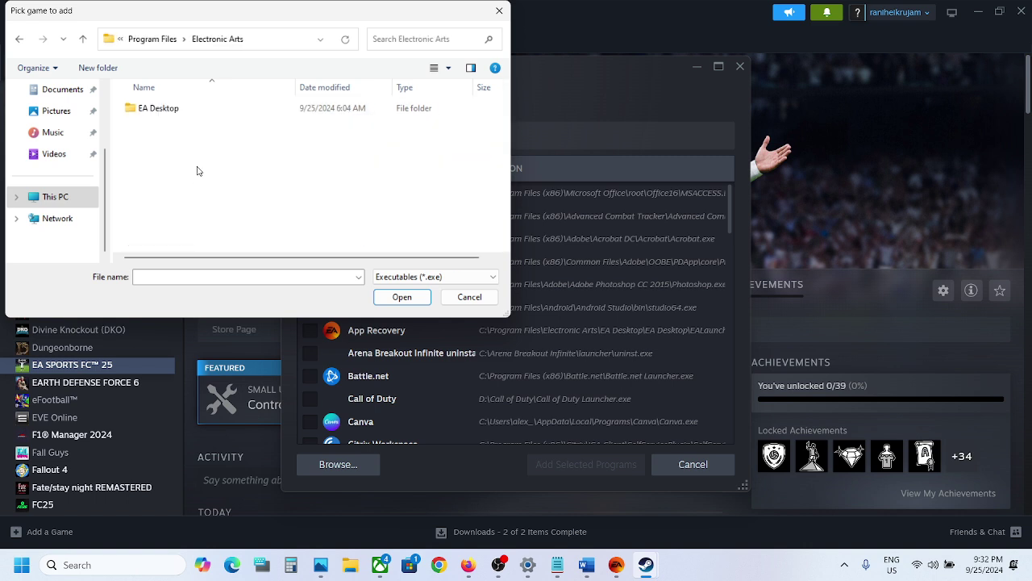
{"action": "double_click", "coordinate": [173, 108]}
{"action": "double_click", "coordinate": [180, 109]}
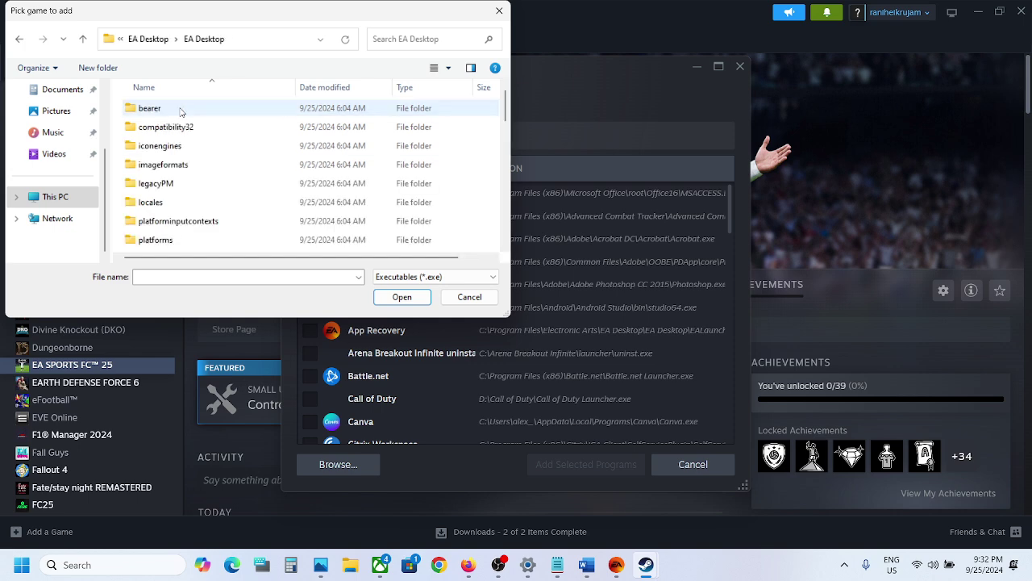
{"action": "scroll", "coordinate": [198, 191], "scroll_direction": "down", "scroll_amount": 5}
{"action": "scroll", "coordinate": [199, 191], "scroll_direction": "down", "scroll_amount": 2}
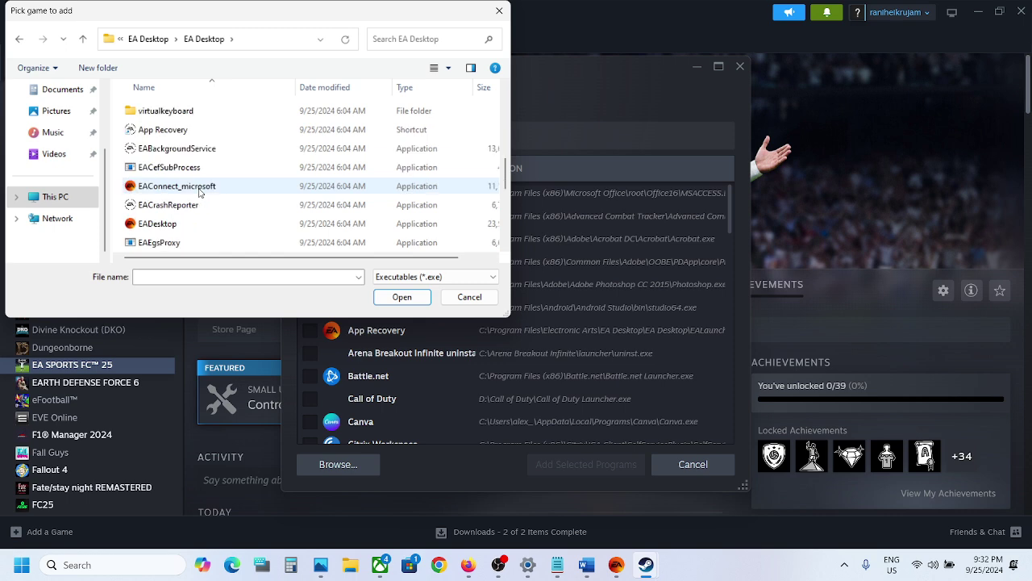
{"action": "left_click", "coordinate": [165, 170]}
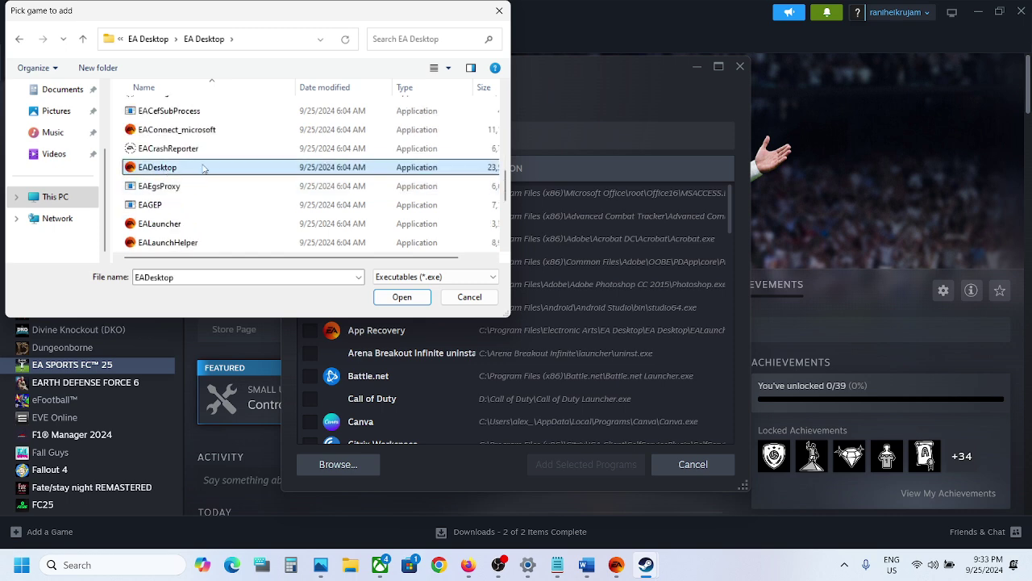
{"action": "left_click", "coordinate": [402, 297]}
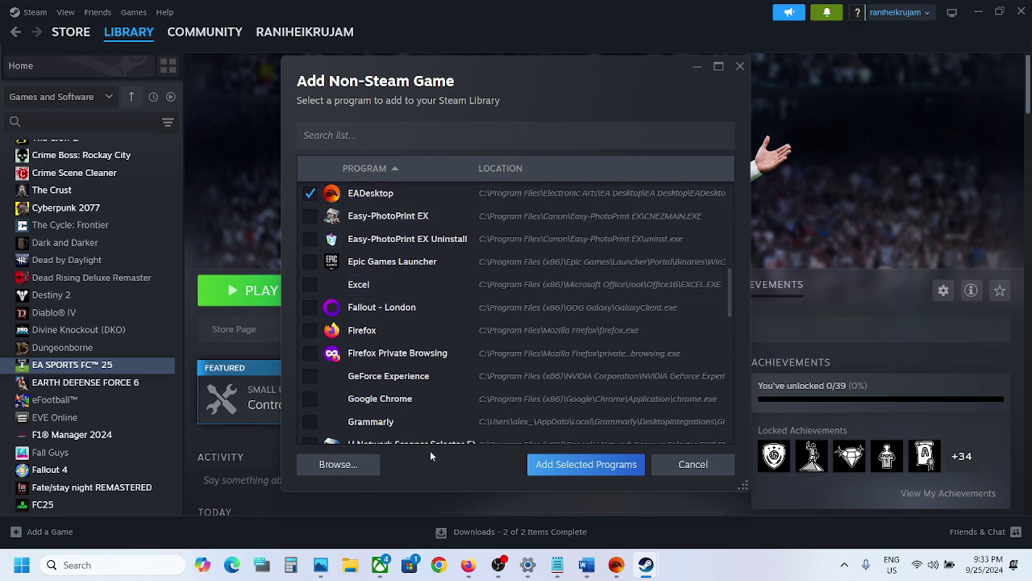
Step: Add EADesktop to the library, launch the EA app from its Steam page, then minimize it
{"action": "left_click", "coordinate": [584, 465]}
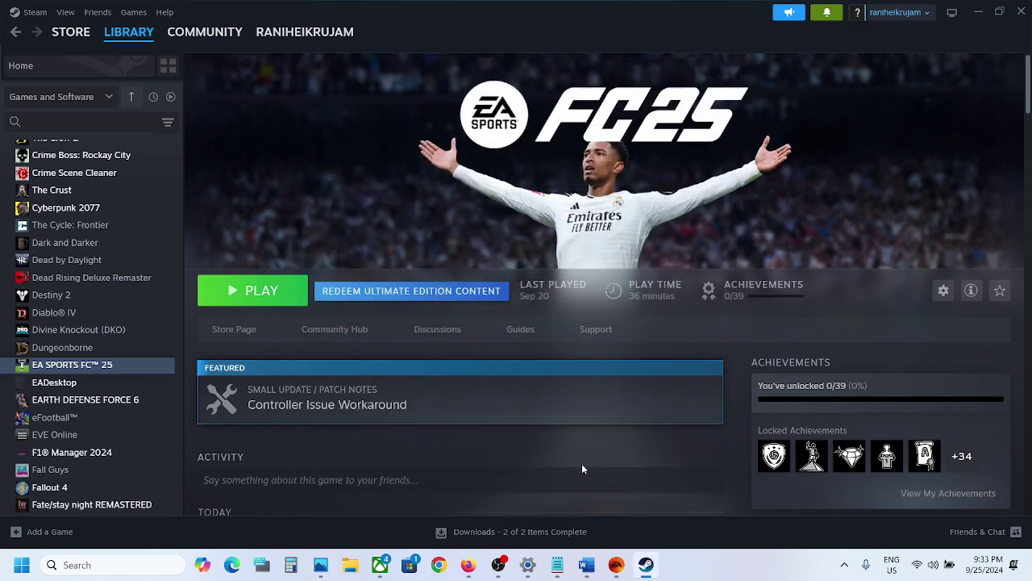
{"action": "left_click", "coordinate": [60, 384]}
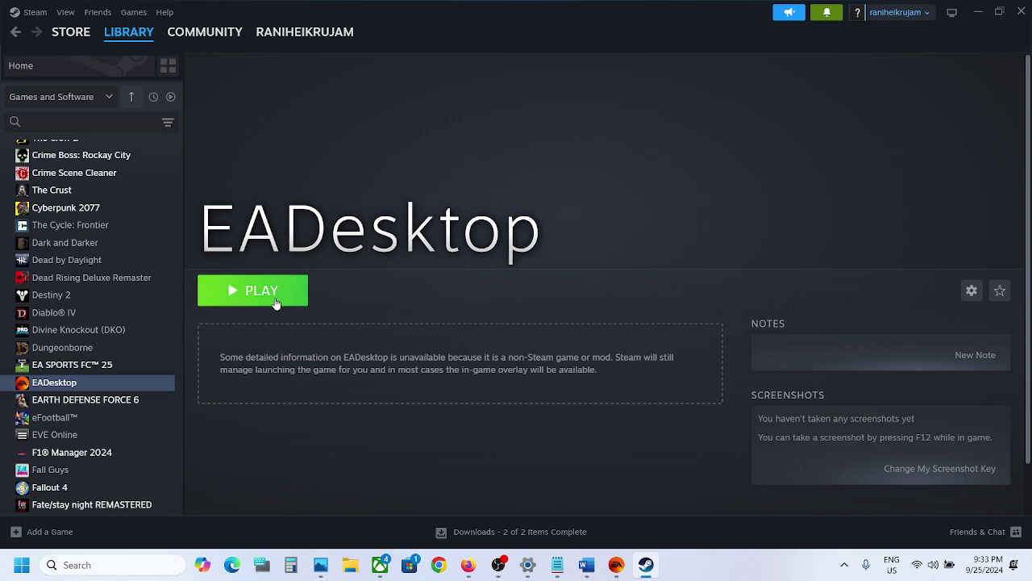
{"action": "left_click", "coordinate": [270, 295]}
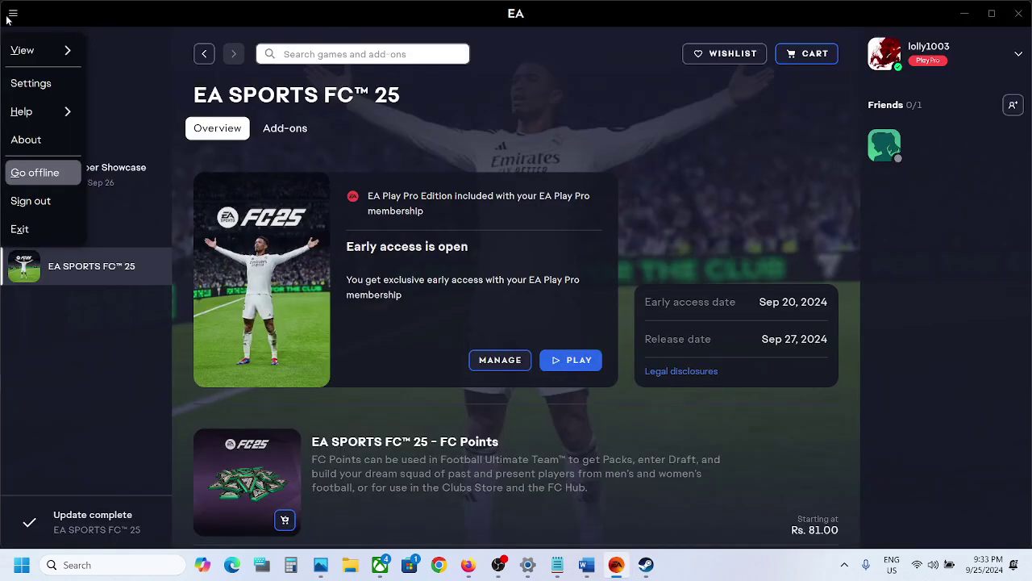
{"action": "left_click", "coordinate": [6, 19]}
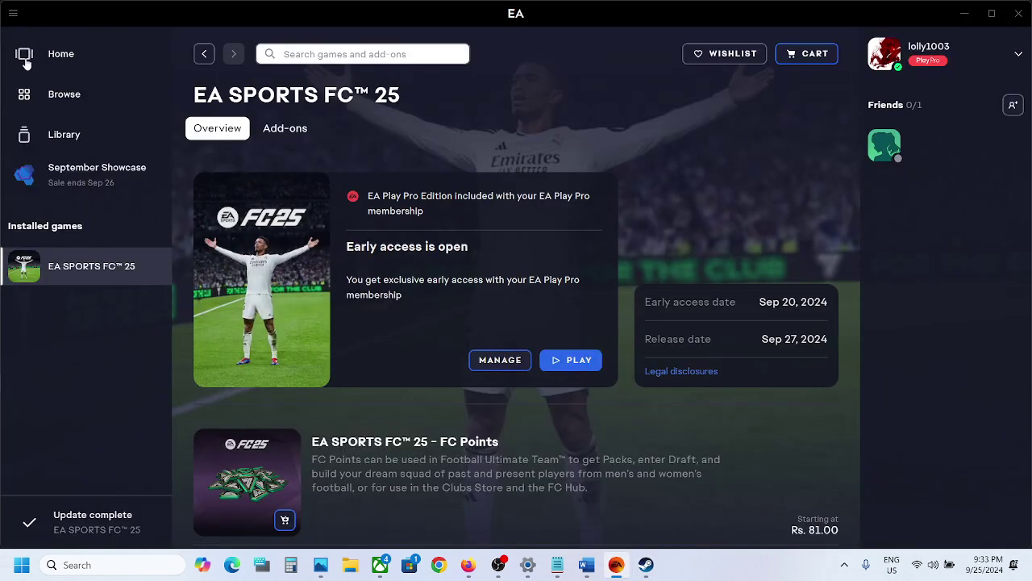
{"action": "left_click", "coordinate": [14, 15]}
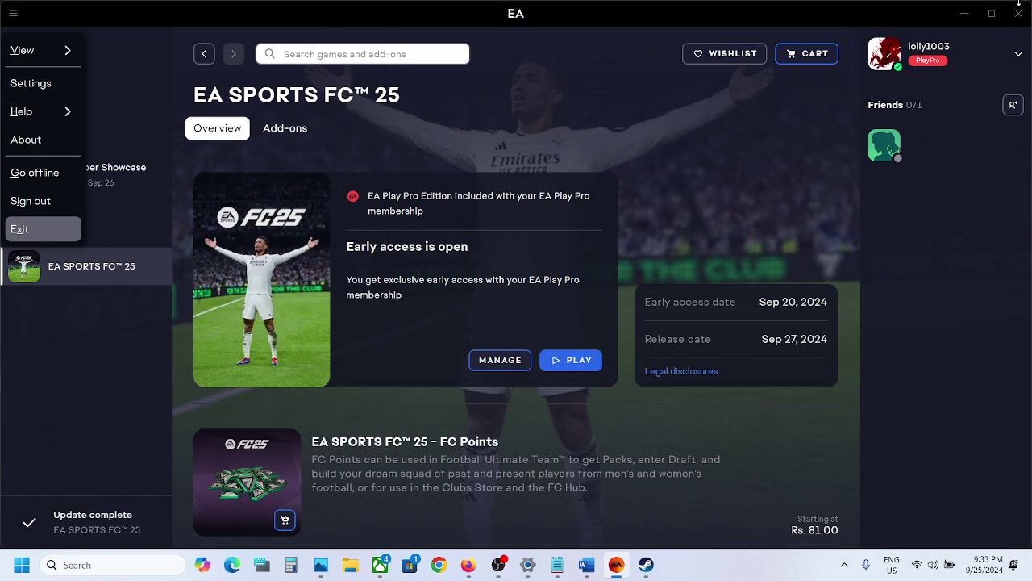
{"action": "left_click", "coordinate": [972, 14]}
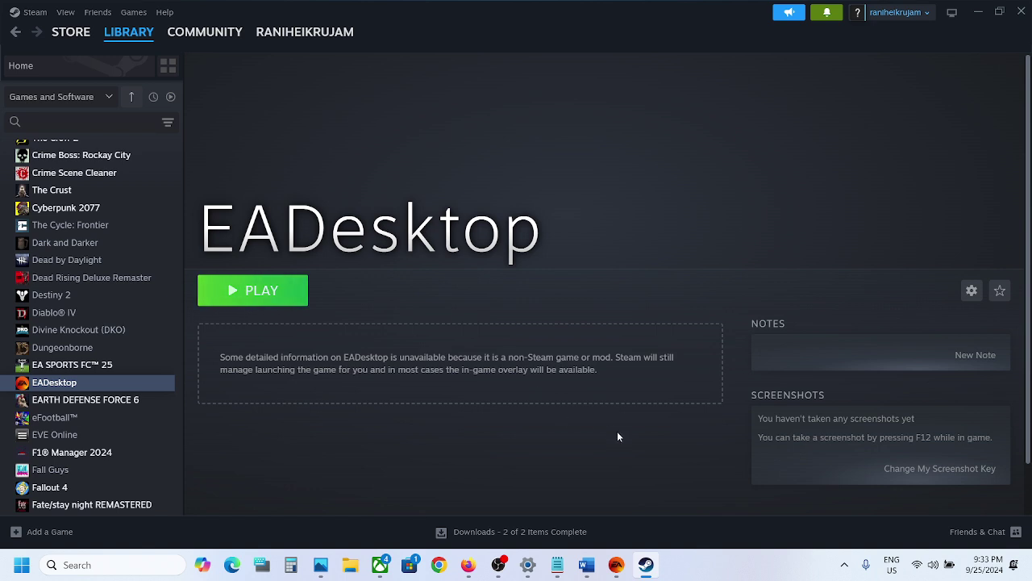
Step: Read Step 2 of the Word checklist, then minimize Word
{"action": "left_click", "coordinate": [586, 564]}
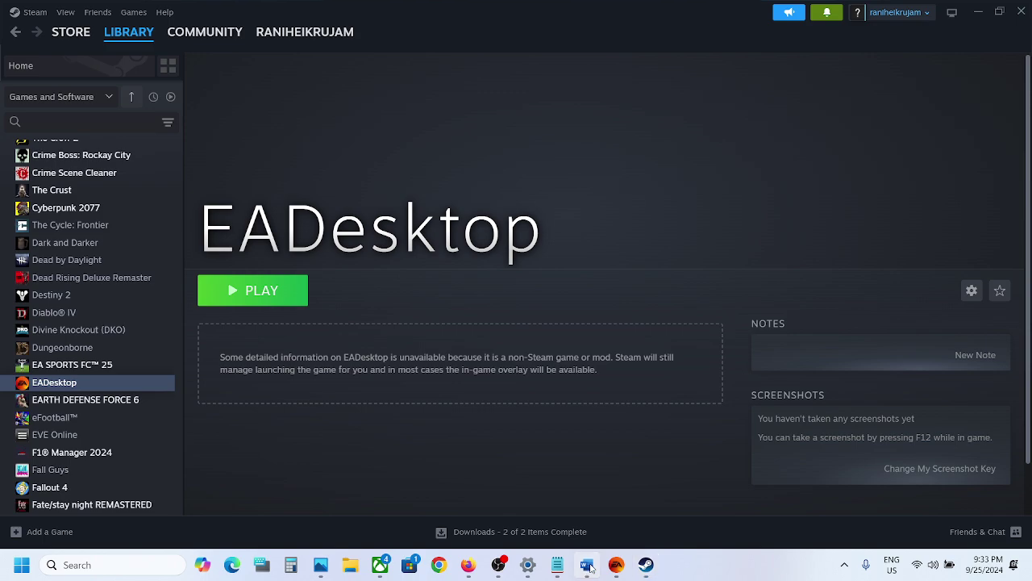
{"action": "scroll", "coordinate": [428, 397], "scroll_direction": "down", "scroll_amount": 1}
{"action": "scroll", "coordinate": [428, 397], "scroll_direction": "down", "scroll_amount": 2}
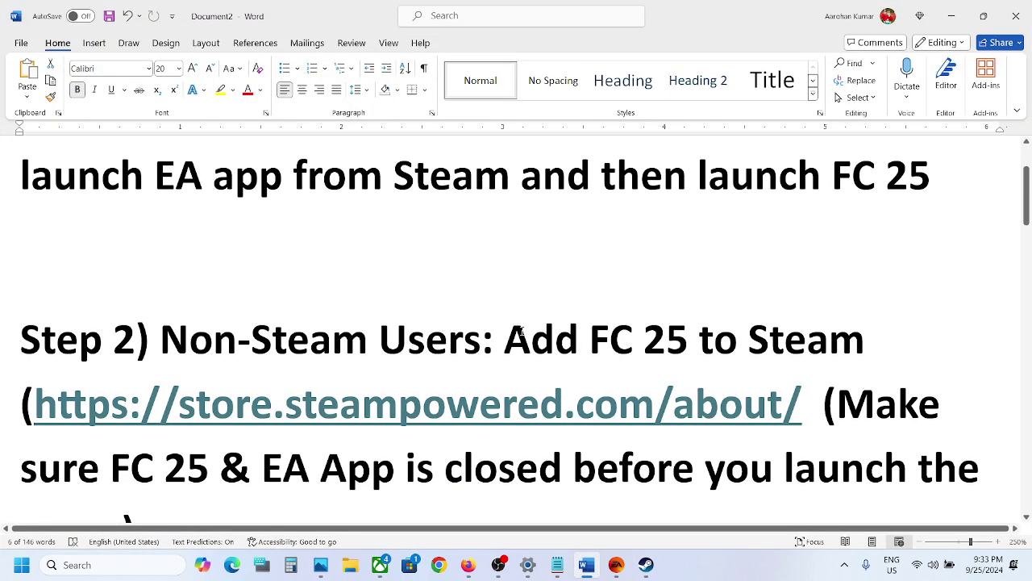
{"action": "left_click_drag", "start_coordinate": [505, 340], "coordinate": [695, 340]}
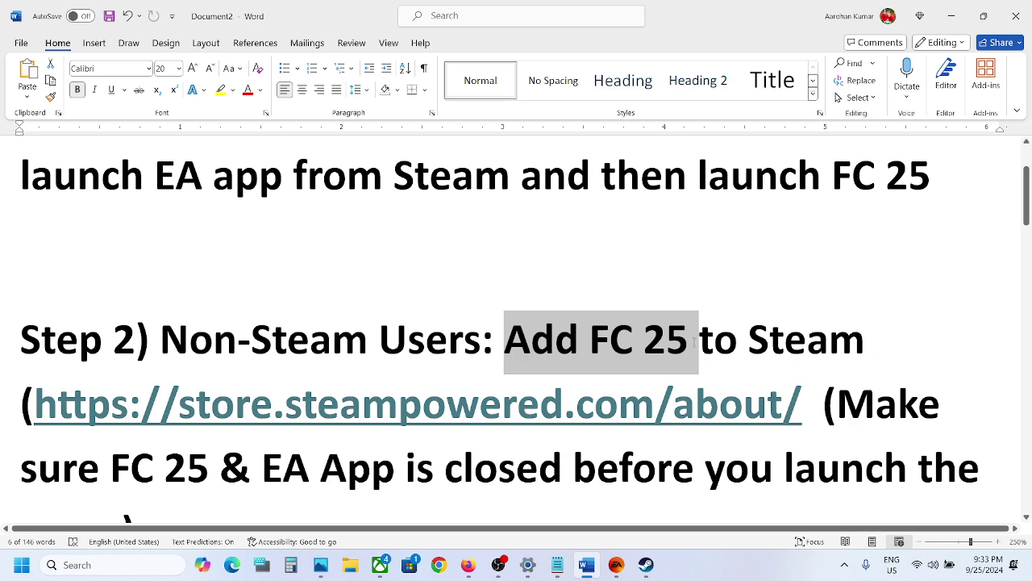
{"action": "left_click", "coordinate": [951, 16]}
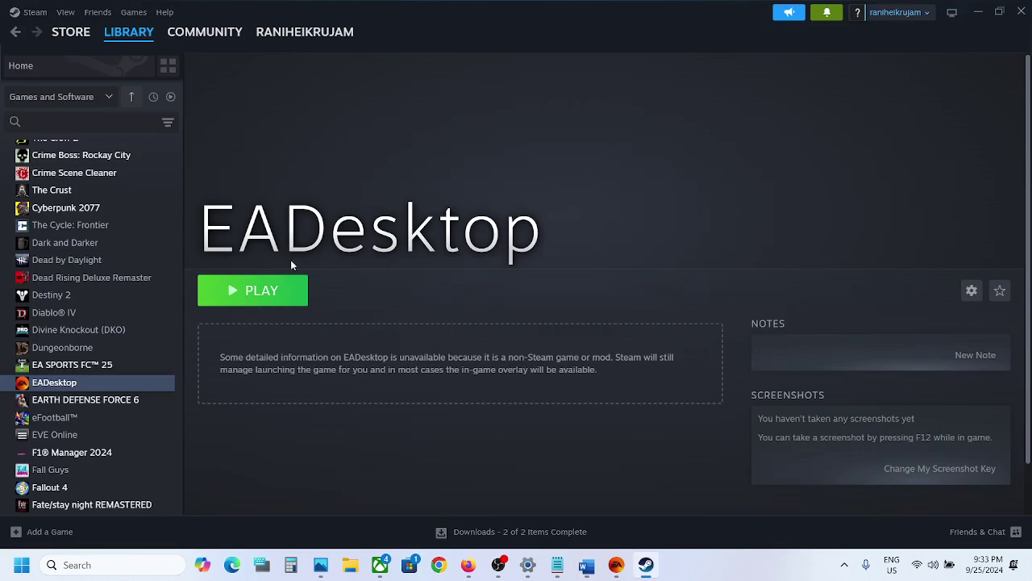
Step: Start adding another non-Steam game and browse to C:\Program Files
{"action": "left_click", "coordinate": [46, 534]}
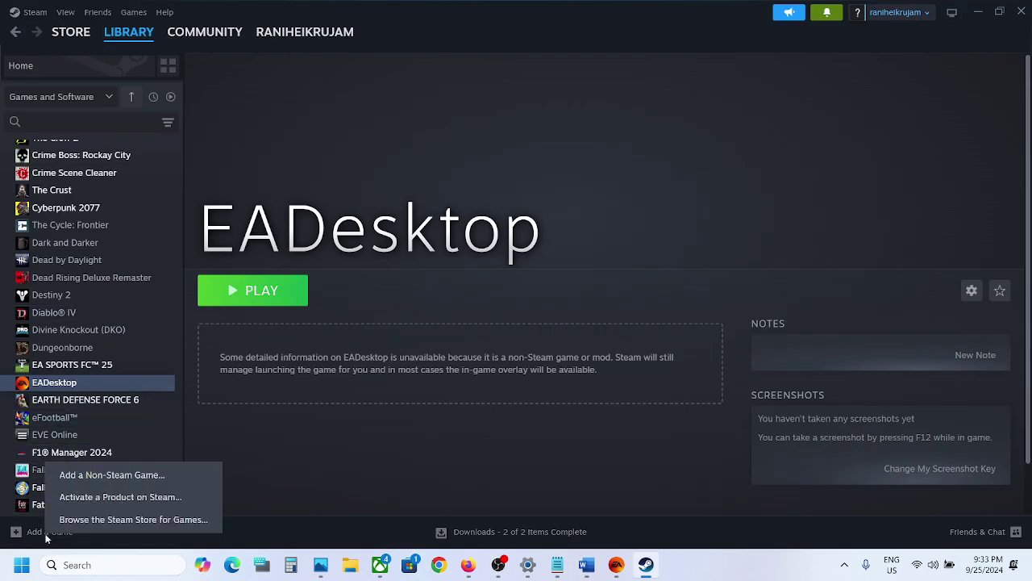
{"action": "left_click", "coordinate": [117, 478]}
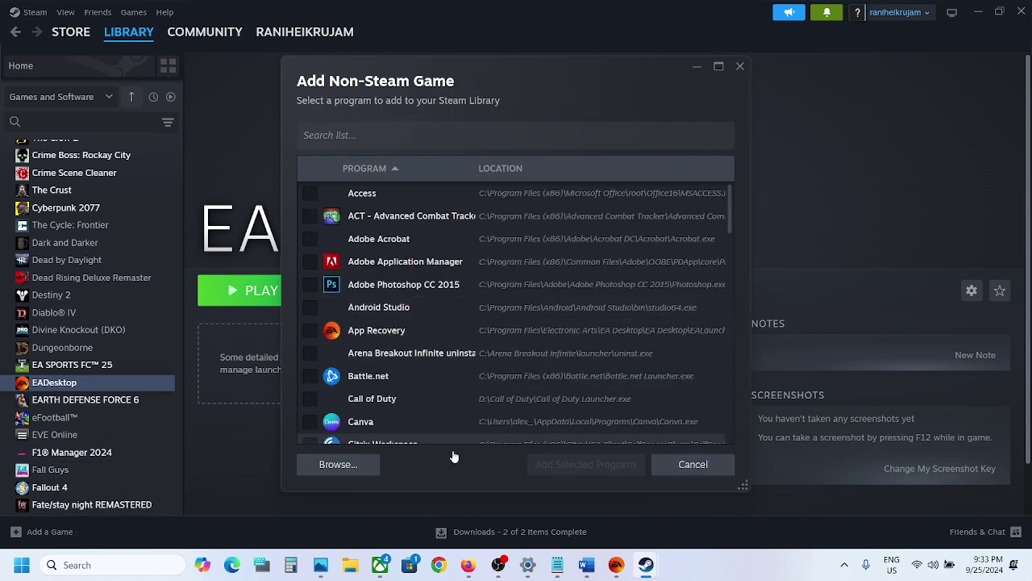
{"action": "left_click", "coordinate": [363, 461]}
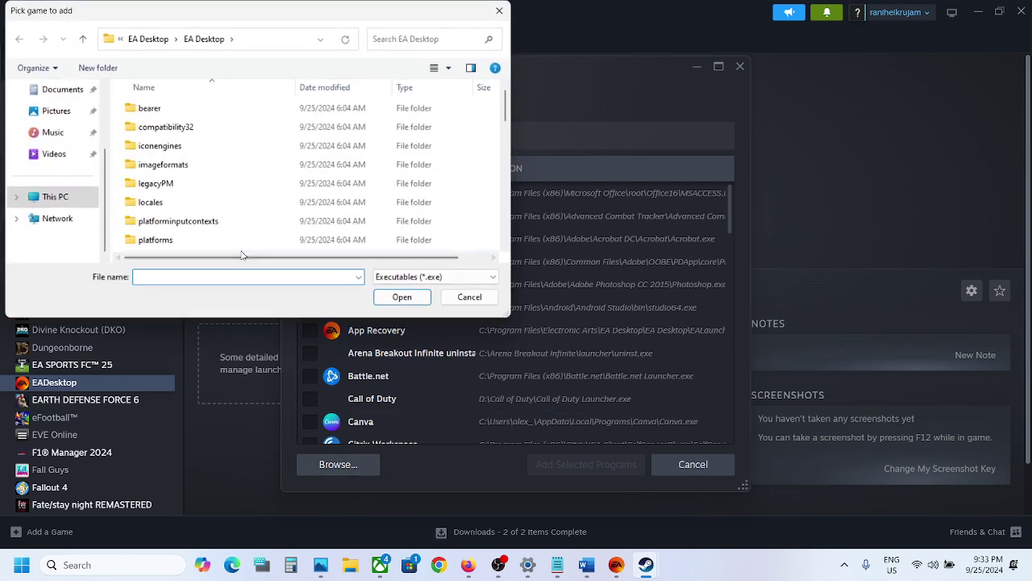
{"action": "left_click", "coordinate": [77, 197]}
{"action": "double_click", "coordinate": [216, 117]}
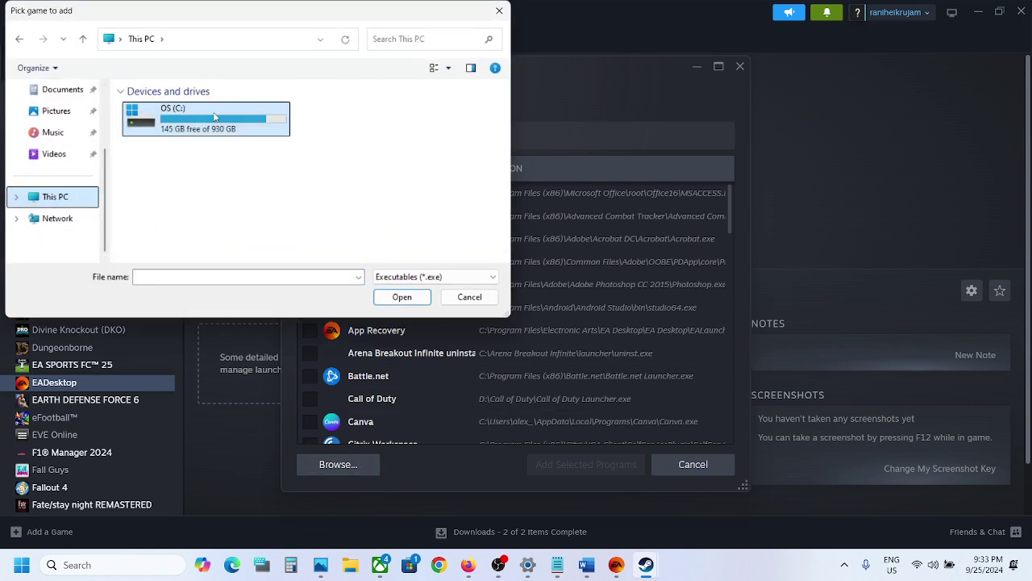
{"action": "scroll", "coordinate": [207, 179], "scroll_direction": "down", "scroll_amount": 2}
{"action": "scroll", "coordinate": [201, 179], "scroll_direction": "down", "scroll_amount": 2}
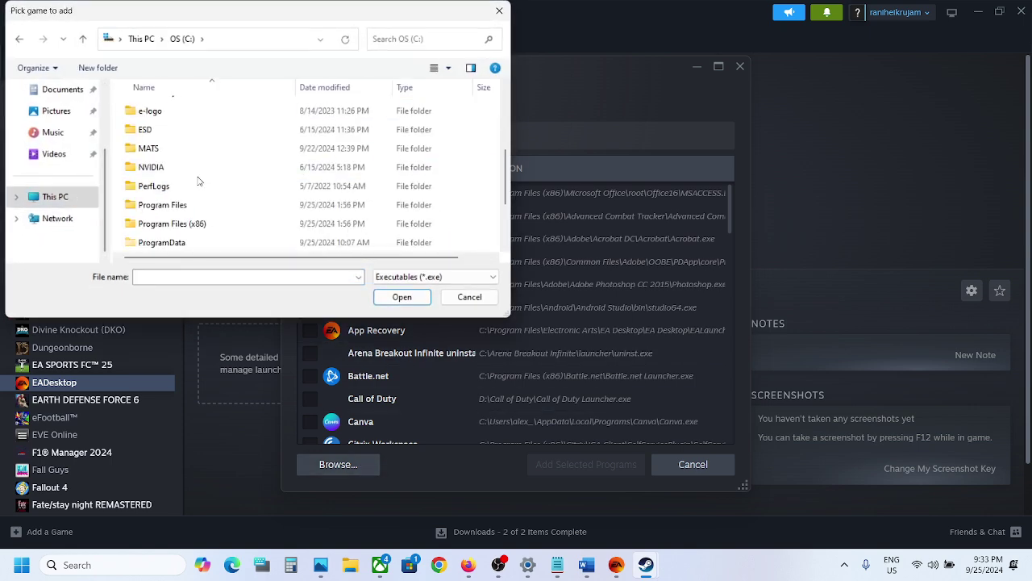
{"action": "double_click", "coordinate": [179, 153]}
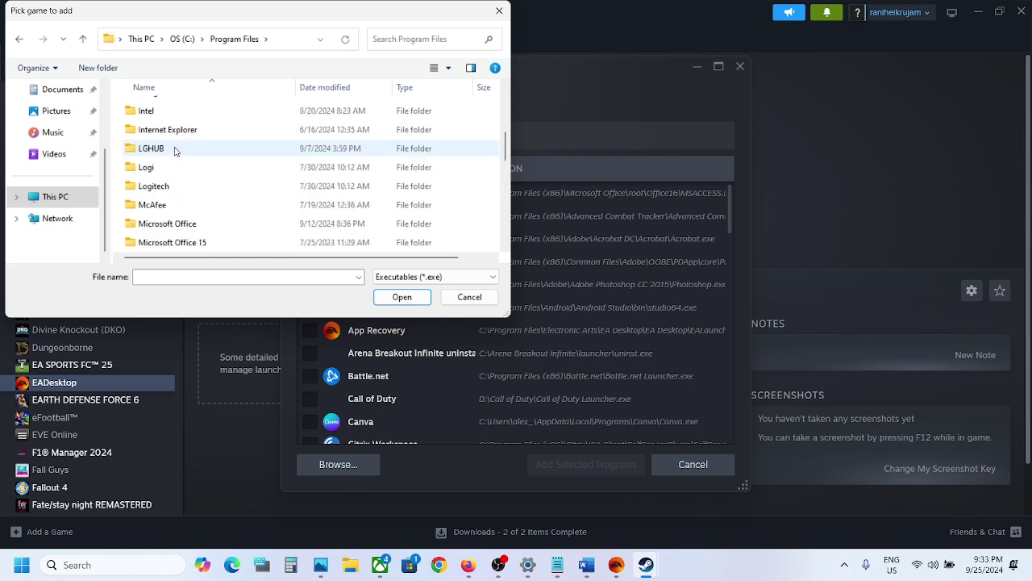
Step: Add FC25.exe from EA Games\EA SPORTS FC 25 to the library and open its page
{"action": "scroll", "coordinate": [182, 161], "scroll_direction": "up", "scroll_amount": 1}
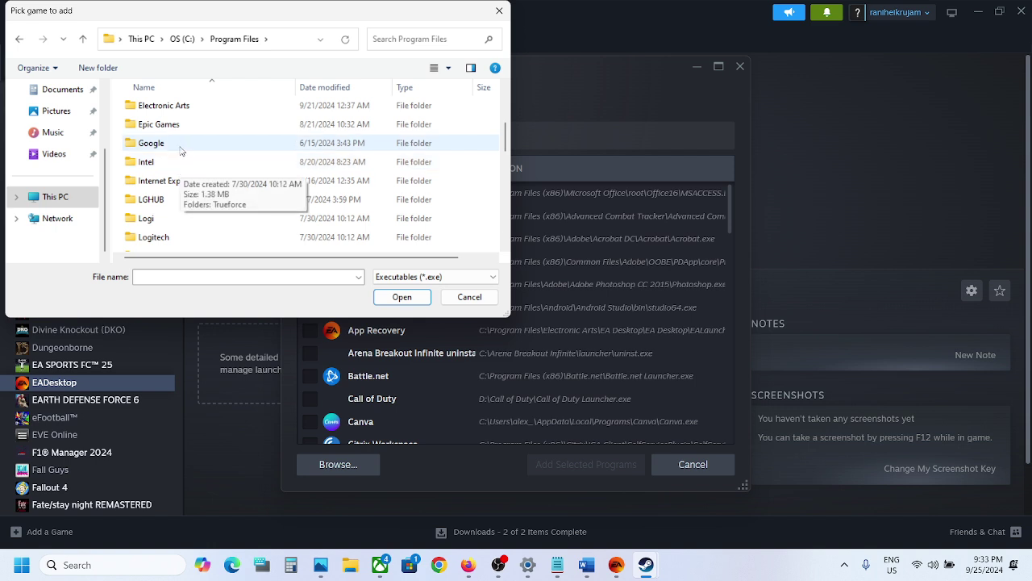
{"action": "scroll", "coordinate": [181, 148], "scroll_direction": "up", "scroll_amount": 1}
{"action": "double_click", "coordinate": [180, 144]}
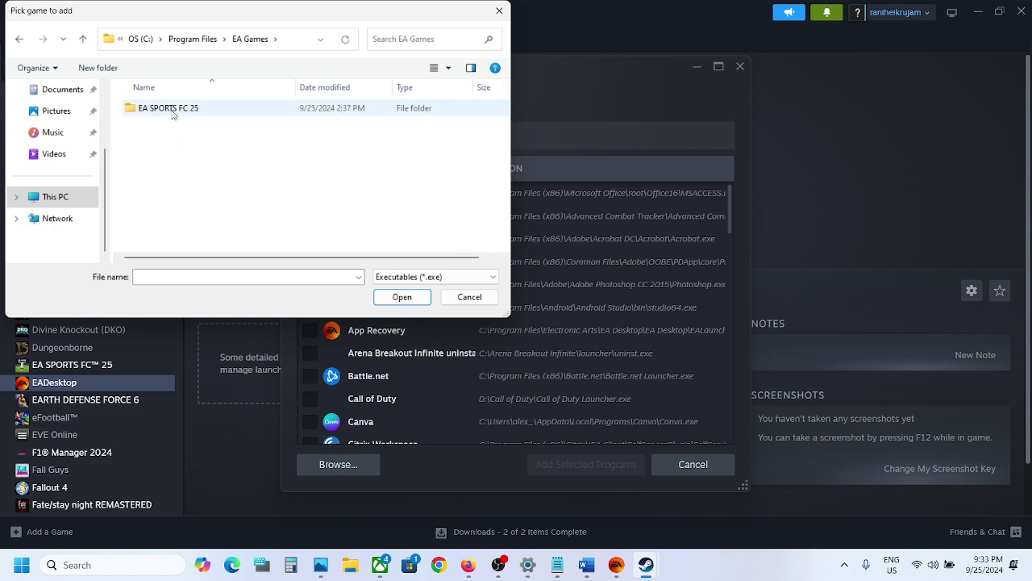
{"action": "double_click", "coordinate": [171, 111]}
{"action": "scroll", "coordinate": [191, 170], "scroll_direction": "down", "scroll_amount": 1}
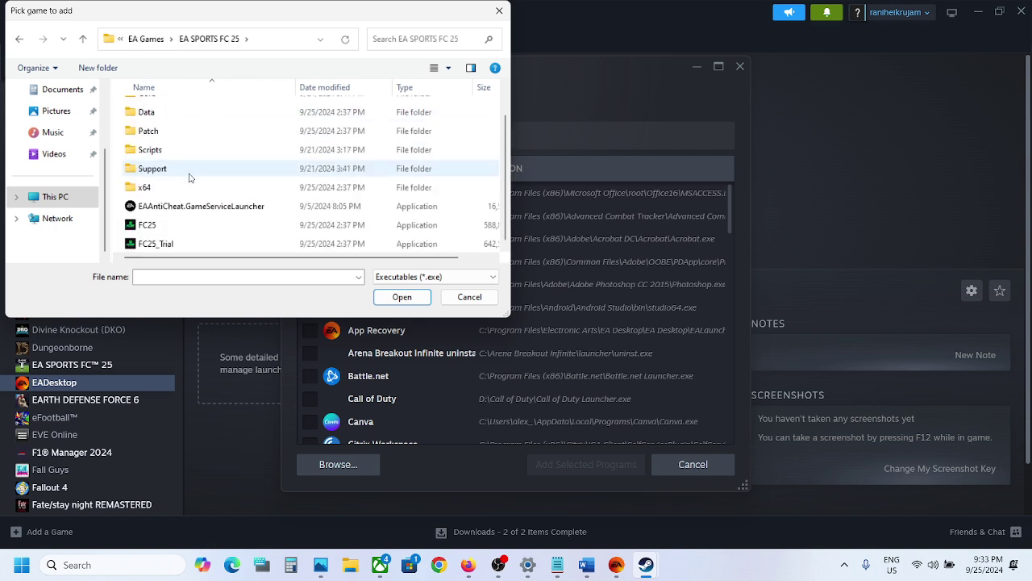
{"action": "left_click", "coordinate": [139, 229]}
{"action": "left_click", "coordinate": [401, 296]}
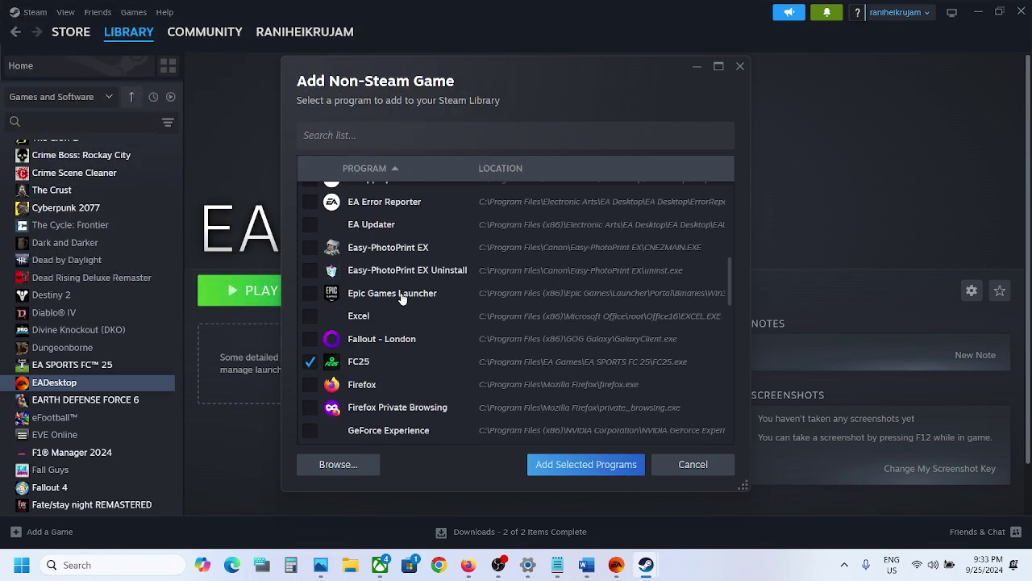
{"action": "left_click", "coordinate": [594, 474]}
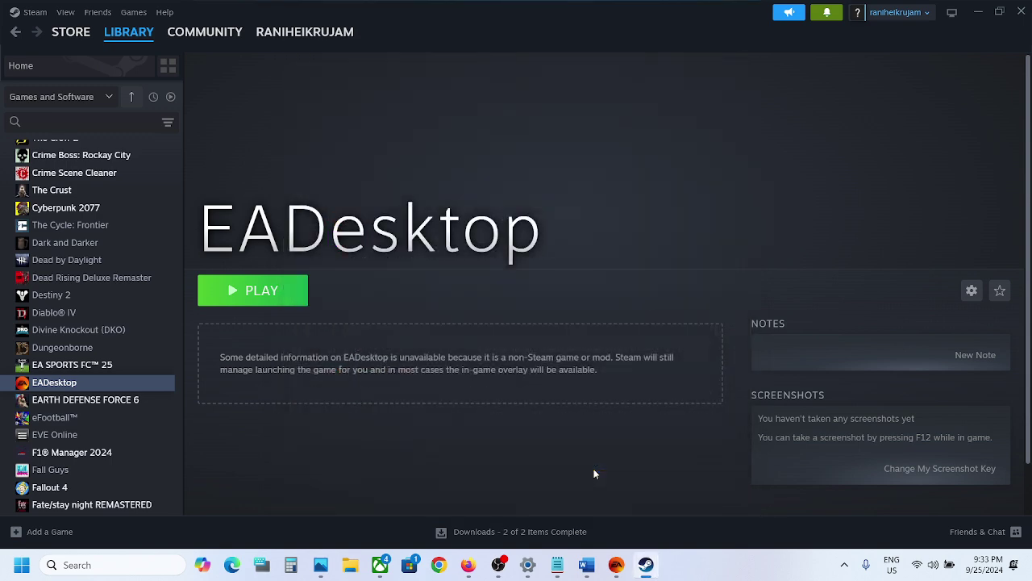
{"action": "left_click", "coordinate": [114, 401]}
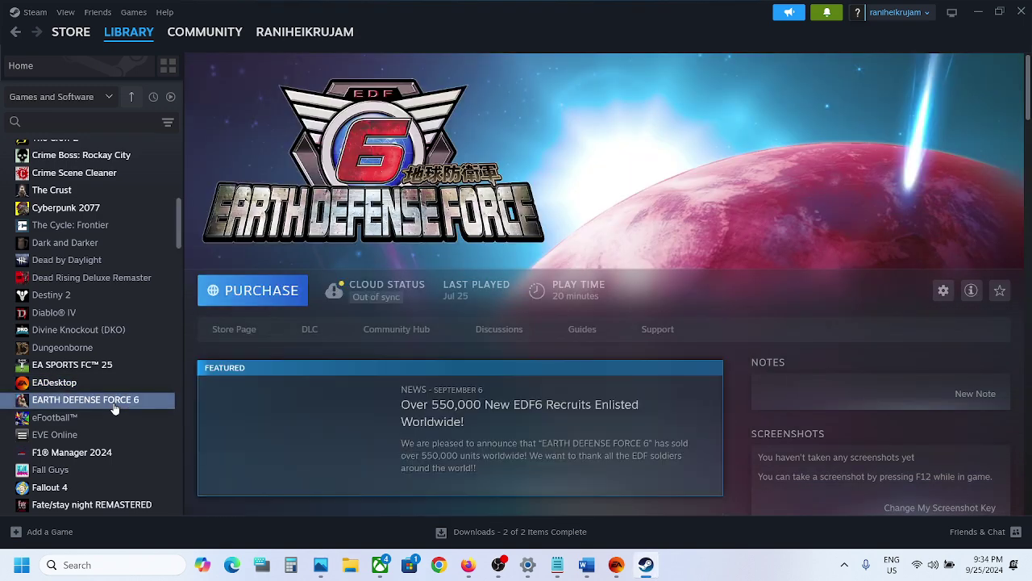
{"action": "scroll", "coordinate": [113, 403], "scroll_direction": "down", "scroll_amount": 3}
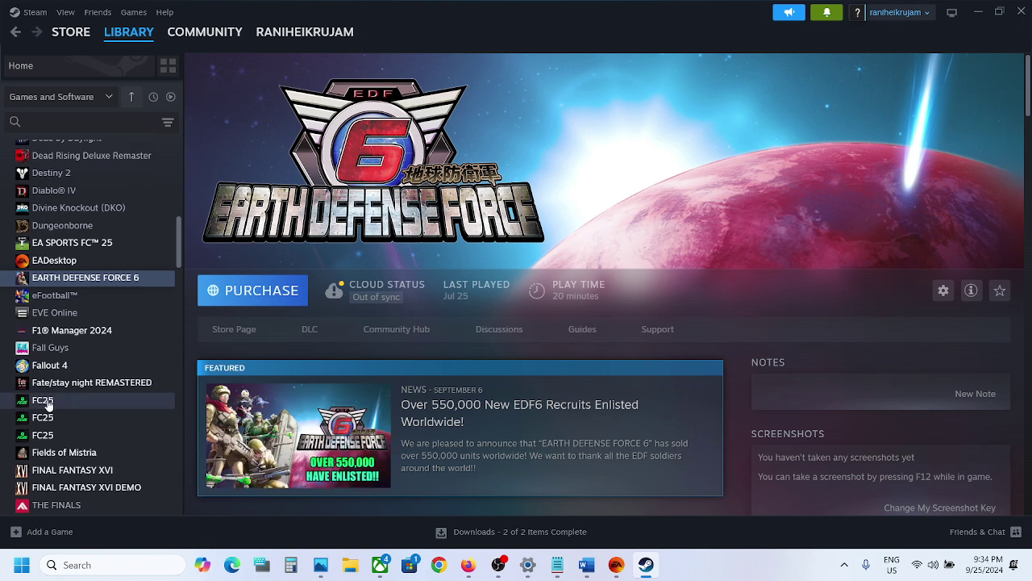
{"action": "left_click", "coordinate": [47, 402]}
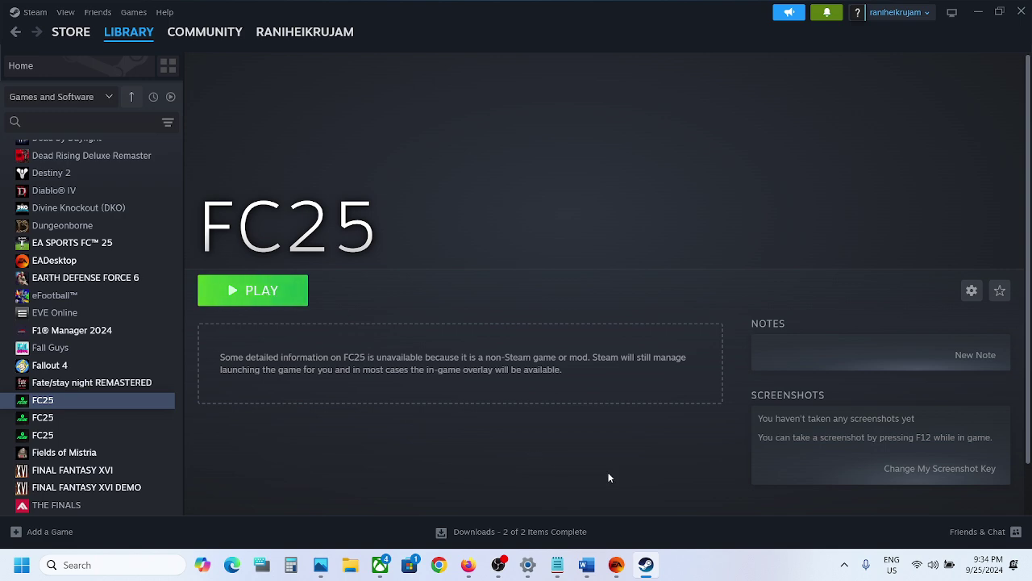
Step: Highlight Step 3's disable or enable instruction in the Word checklist, then hide Word
{"action": "left_click", "coordinate": [587, 564]}
{"action": "scroll", "coordinate": [432, 403], "scroll_direction": "down", "scroll_amount": 1}
{"action": "scroll", "coordinate": [432, 402], "scroll_direction": "down", "scroll_amount": 3}
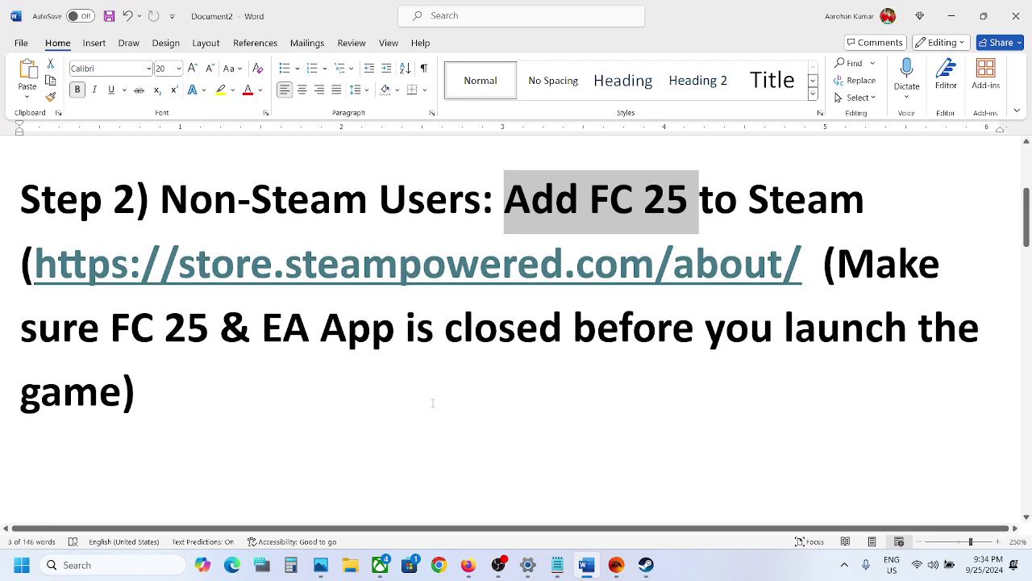
{"action": "left_click_drag", "start_coordinate": [408, 357], "coordinate": [870, 371]}
{"action": "left_click", "coordinate": [953, 19]}
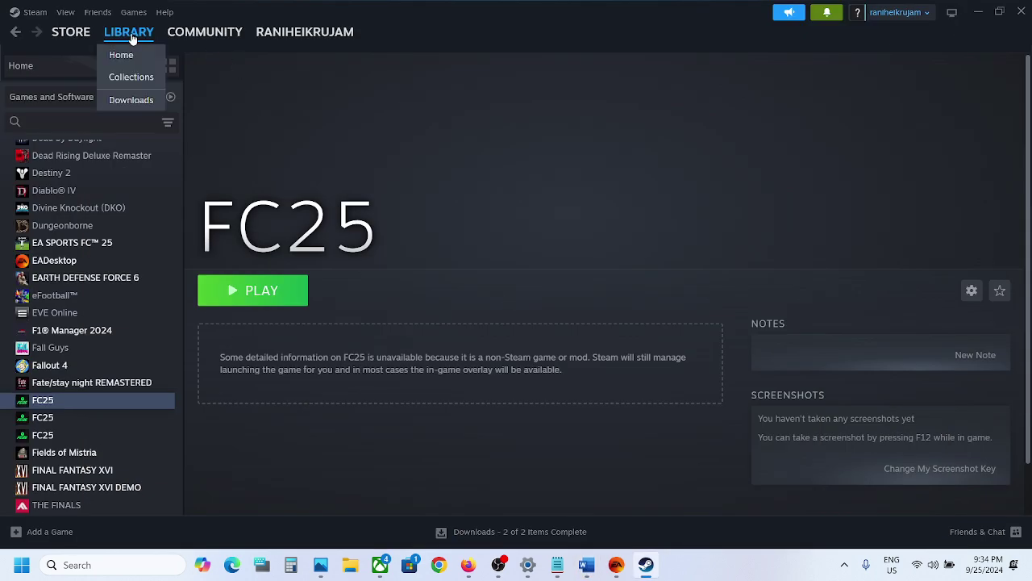
Step: Set EA SPORTS FC 25's controller override to Disable Steam Input in its Properties
{"action": "left_click", "coordinate": [121, 50]}
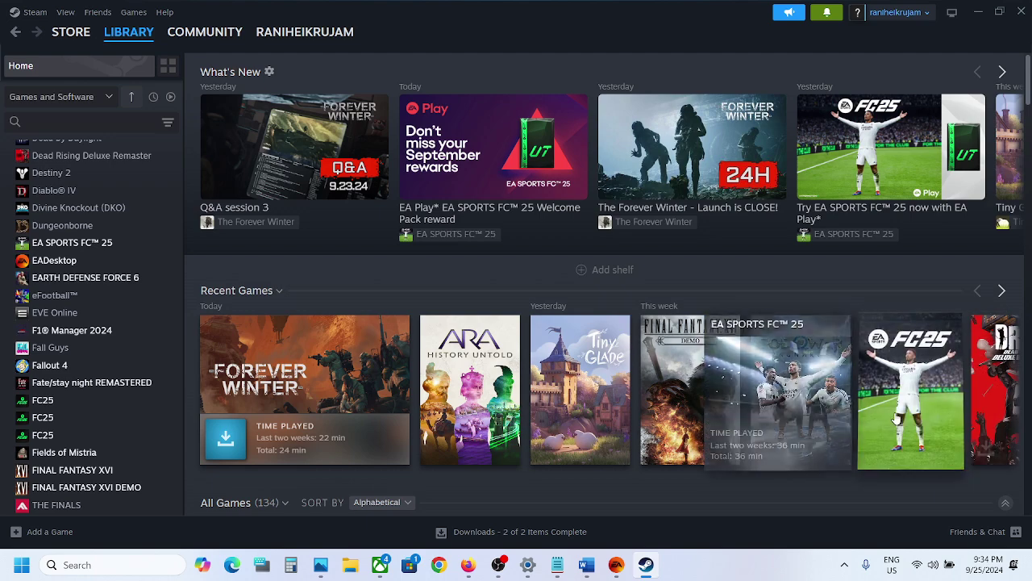
{"action": "left_click", "coordinate": [887, 387]}
{"action": "right_click", "coordinate": [66, 249]}
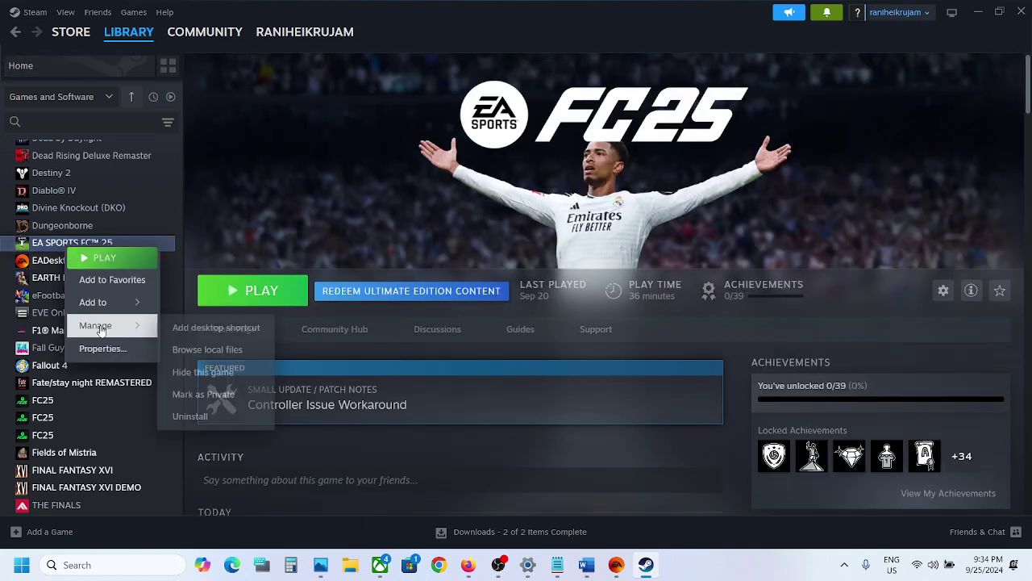
{"action": "left_click", "coordinate": [99, 343]}
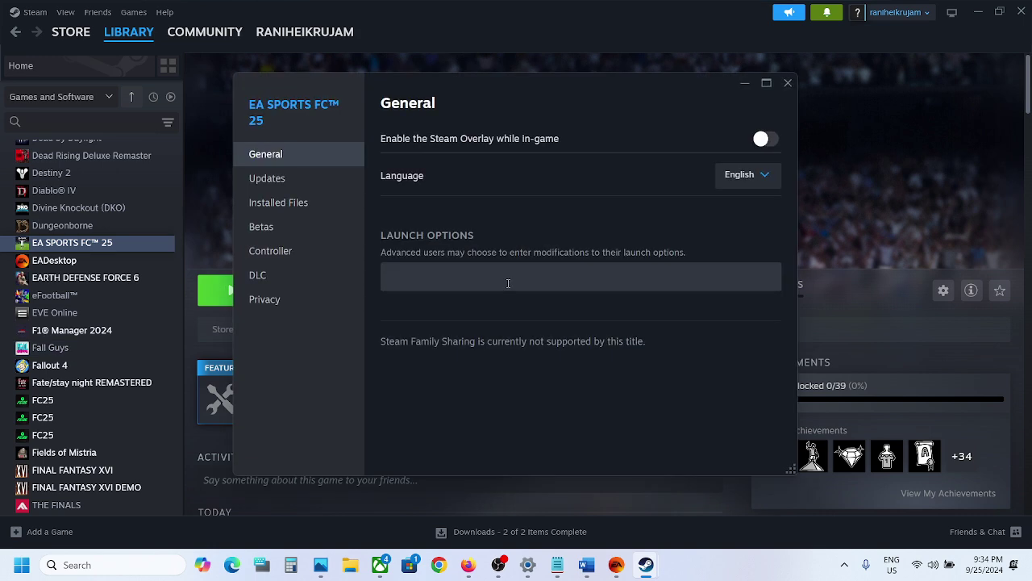
{"action": "left_click", "coordinate": [300, 256]}
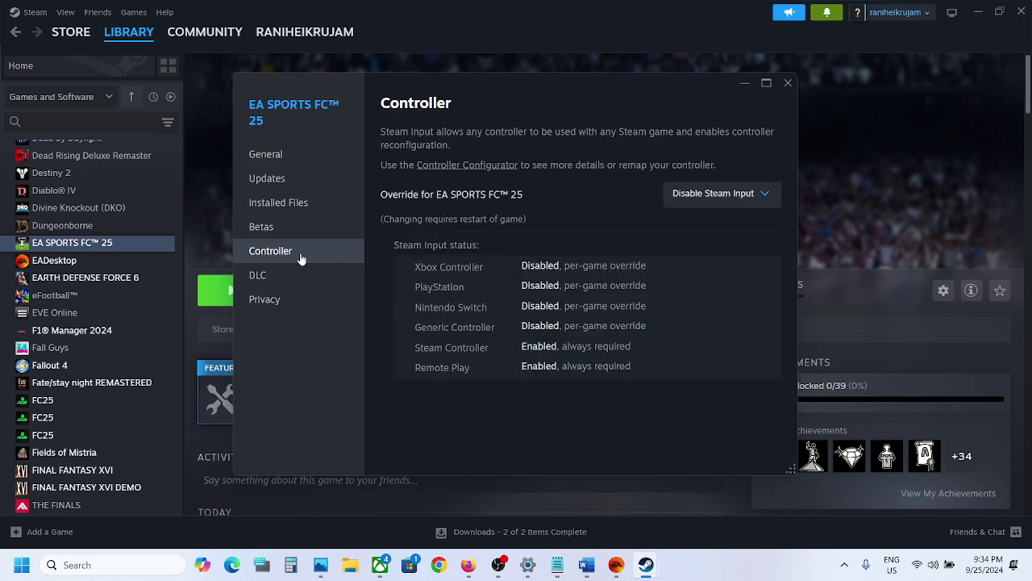
{"action": "left_click", "coordinate": [688, 202]}
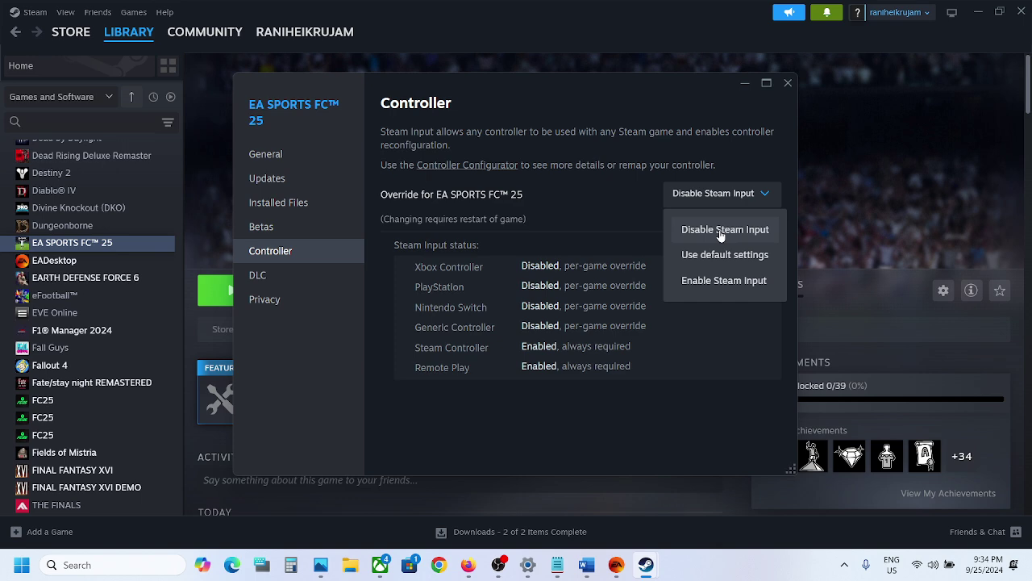
{"action": "left_click", "coordinate": [722, 233]}
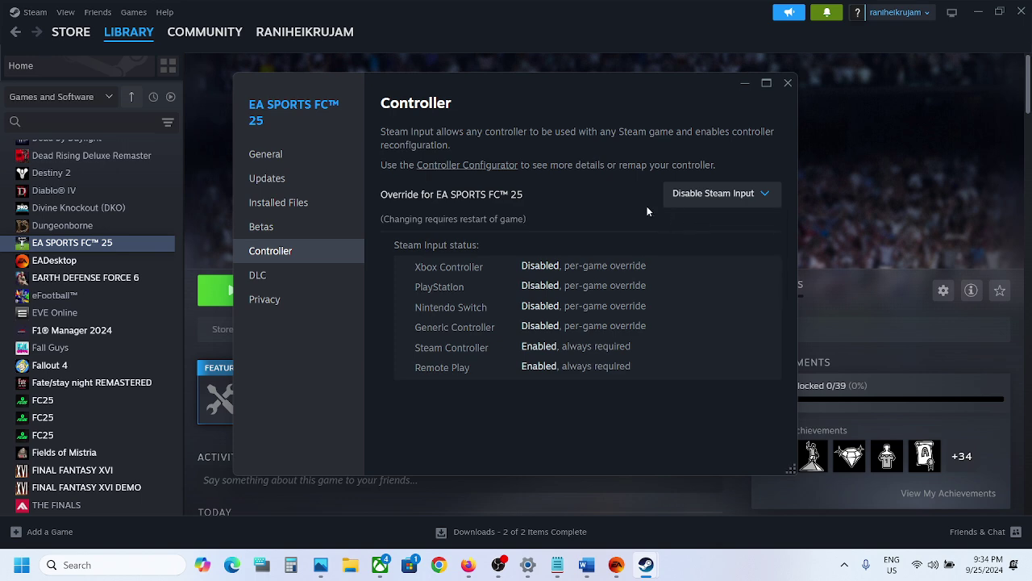
{"action": "left_click", "coordinate": [788, 84]}
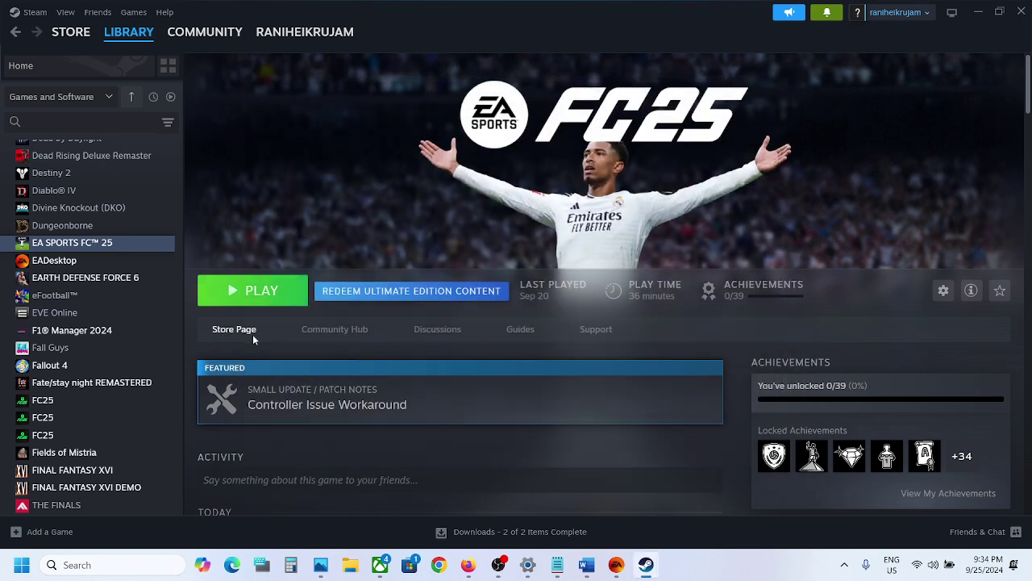
Step: Reopen FC 25's controller properties to confirm the override stays at Disable Steam Input
{"action": "right_click", "coordinate": [117, 246]}
{"action": "left_click", "coordinate": [139, 342]}
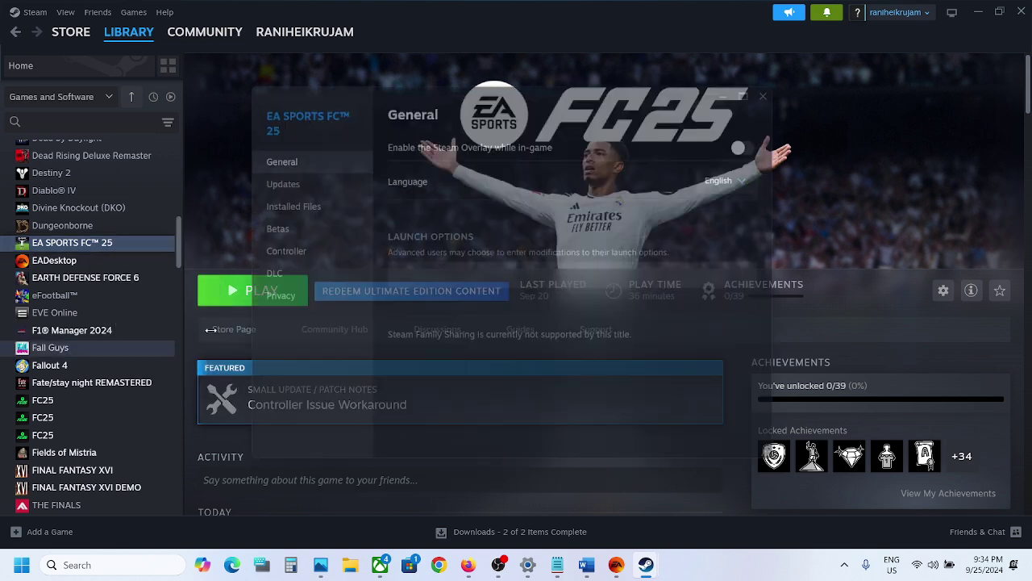
{"action": "left_click", "coordinate": [278, 251]}
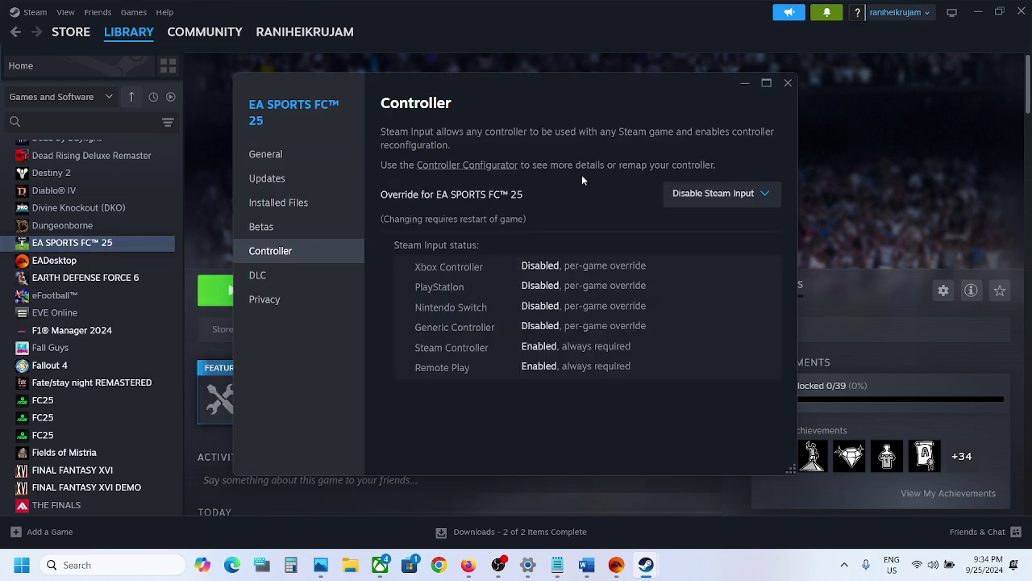
{"action": "left_click", "coordinate": [715, 193]}
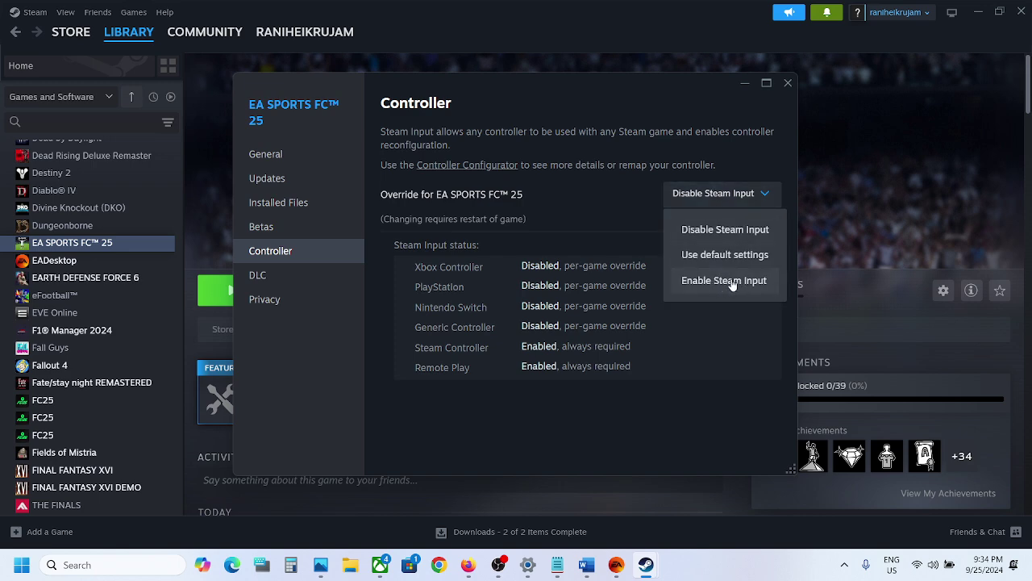
{"action": "left_click", "coordinate": [586, 210]}
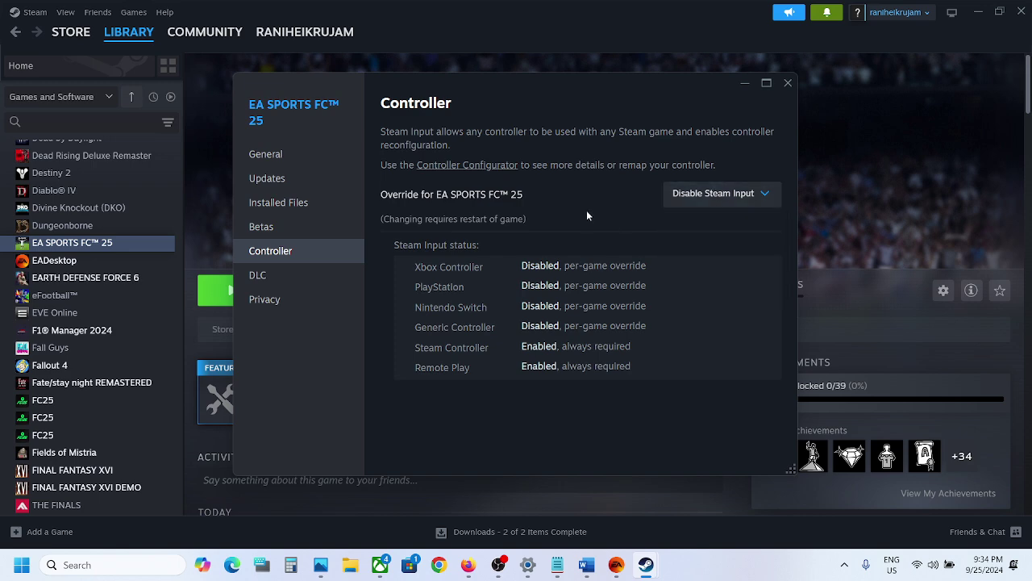
{"action": "left_click", "coordinate": [788, 82]}
Step: Highlight the full Step 4 instruction in the Word checklist
{"action": "left_click", "coordinate": [586, 564]}
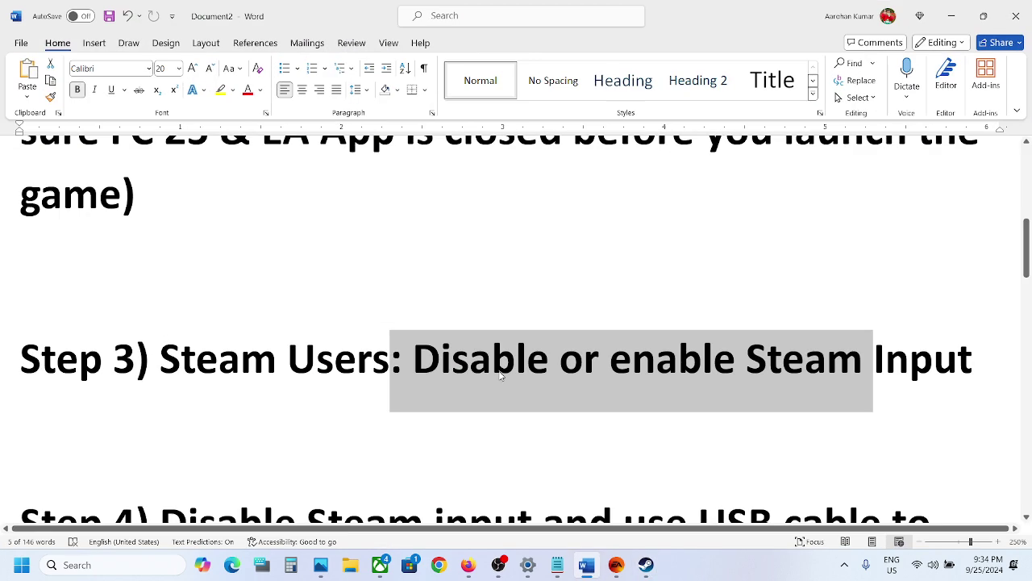
{"action": "scroll", "coordinate": [499, 371], "scroll_direction": "down", "scroll_amount": 1}
{"action": "scroll", "coordinate": [499, 371], "scroll_direction": "down", "scroll_amount": 2}
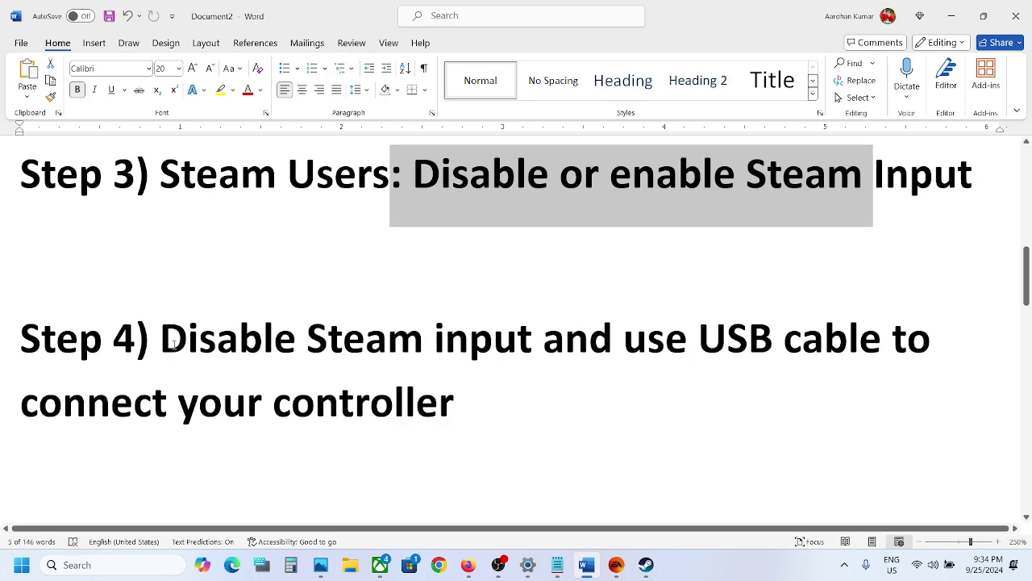
{"action": "left_click_drag", "start_coordinate": [173, 345], "coordinate": [598, 364]}
{"action": "mouse_move", "coordinate": [513, 376]}
{"action": "left_mouse_down"}
{"action": "mouse_move", "coordinate": [508, 387]}
{"action": "mouse_move", "coordinate": [516, 383]}
{"action": "left_mouse_up"}
Step: Recheck that FC 25's controller override is Disable Steam Input, then bring Word forward
{"action": "left_click", "coordinate": [952, 16]}
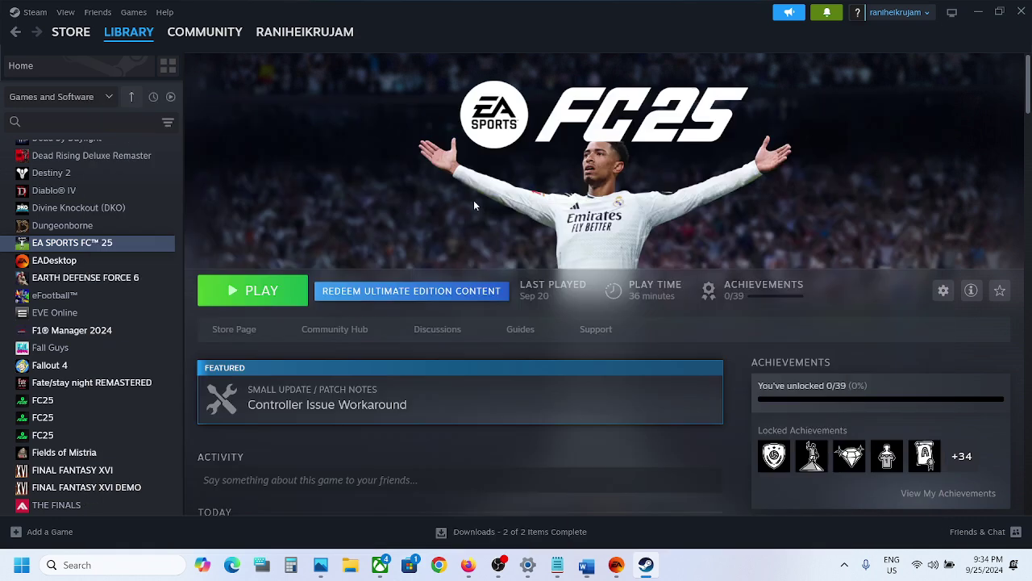
{"action": "right_click", "coordinate": [101, 245]}
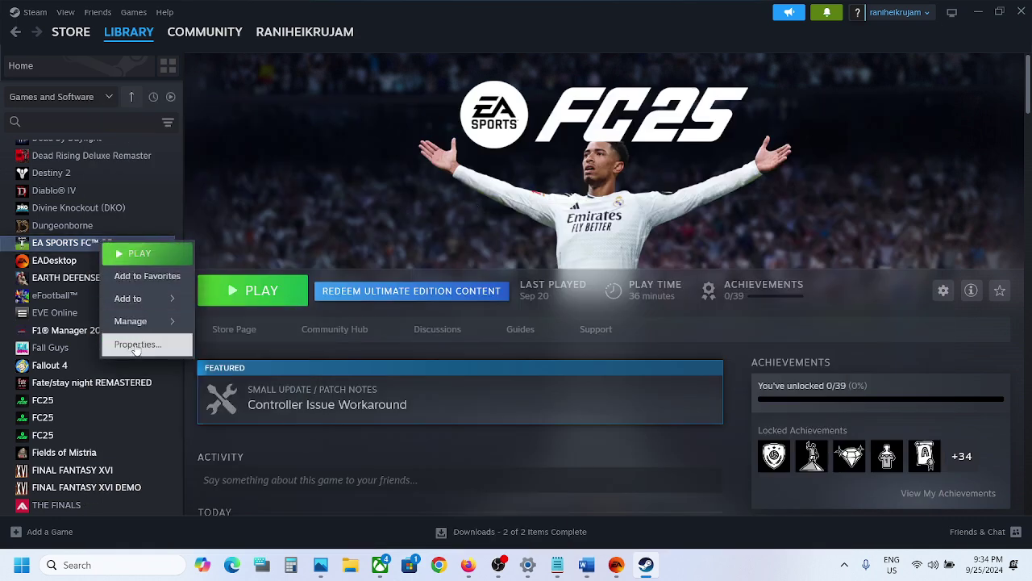
{"action": "left_click", "coordinate": [136, 345]}
{"action": "left_click", "coordinate": [297, 250]}
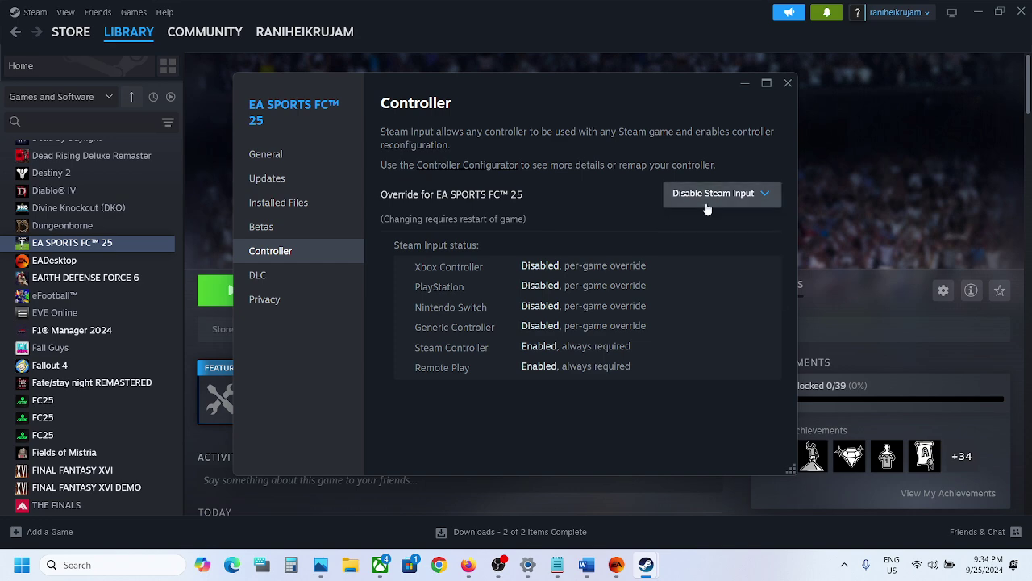
{"action": "left_click", "coordinate": [707, 209]}
{"action": "left_click", "coordinate": [632, 200]}
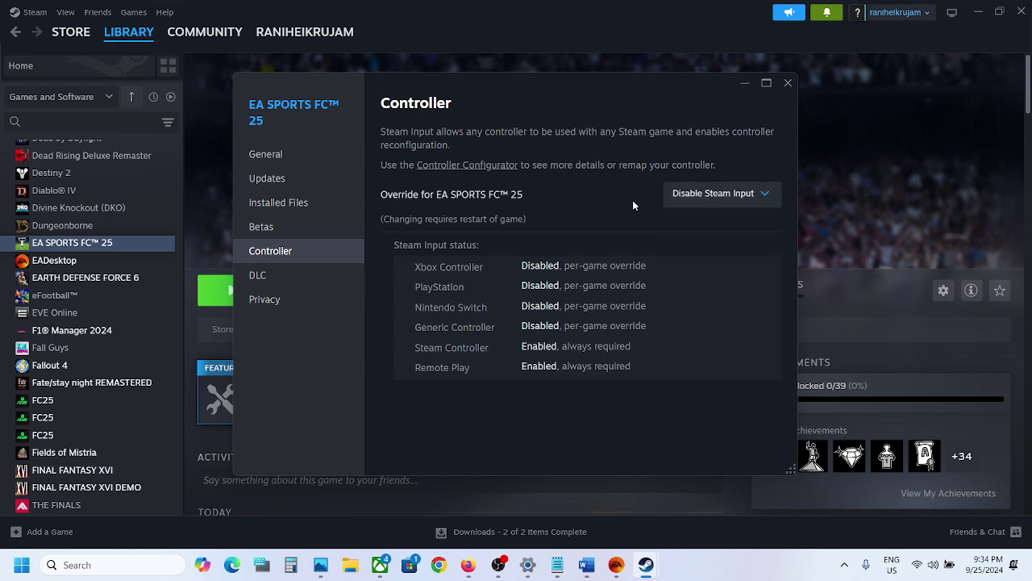
{"action": "left_click", "coordinate": [788, 83]}
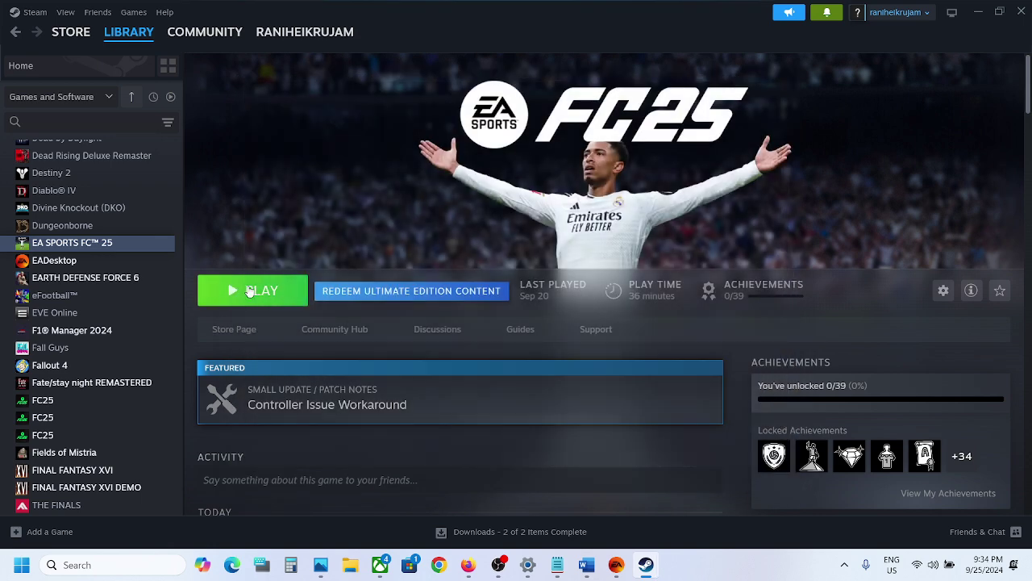
{"action": "left_click", "coordinate": [587, 564]}
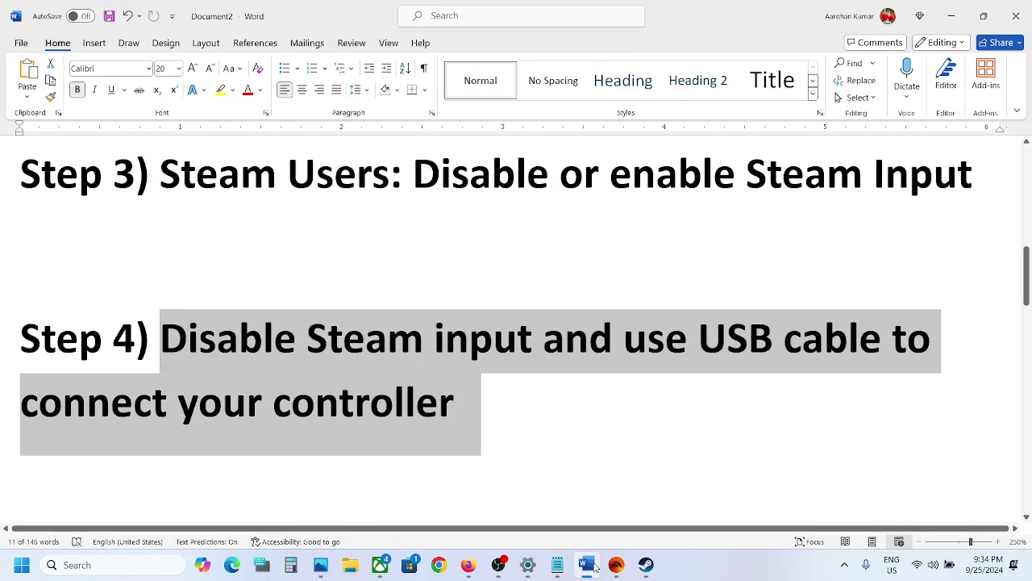
Step: Read Step 4's USB cable note and Step 5's Steam settings path, then return to Steam
{"action": "left_click", "coordinate": [591, 419]}
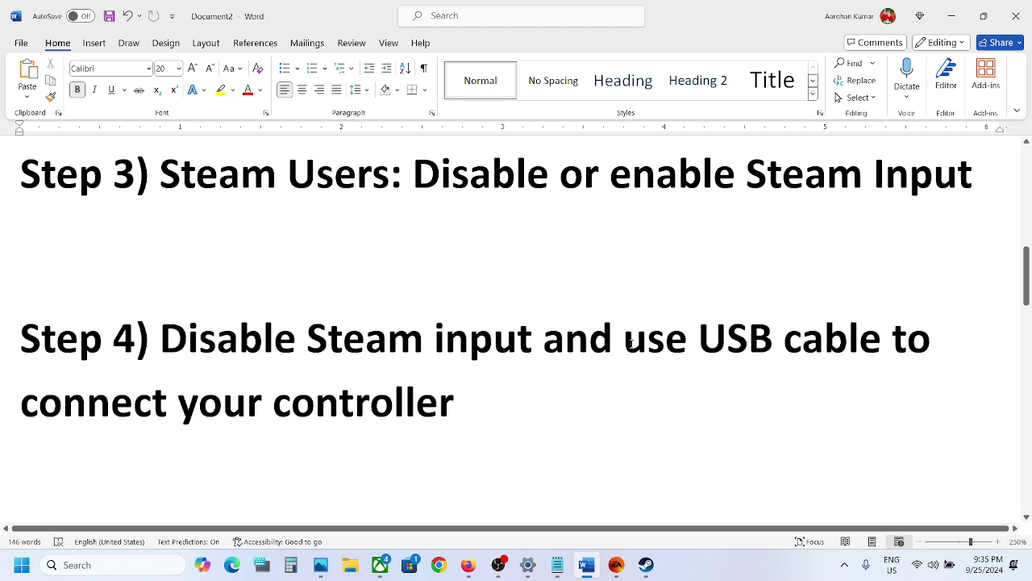
{"action": "left_click_drag", "start_coordinate": [630, 342], "coordinate": [461, 404]}
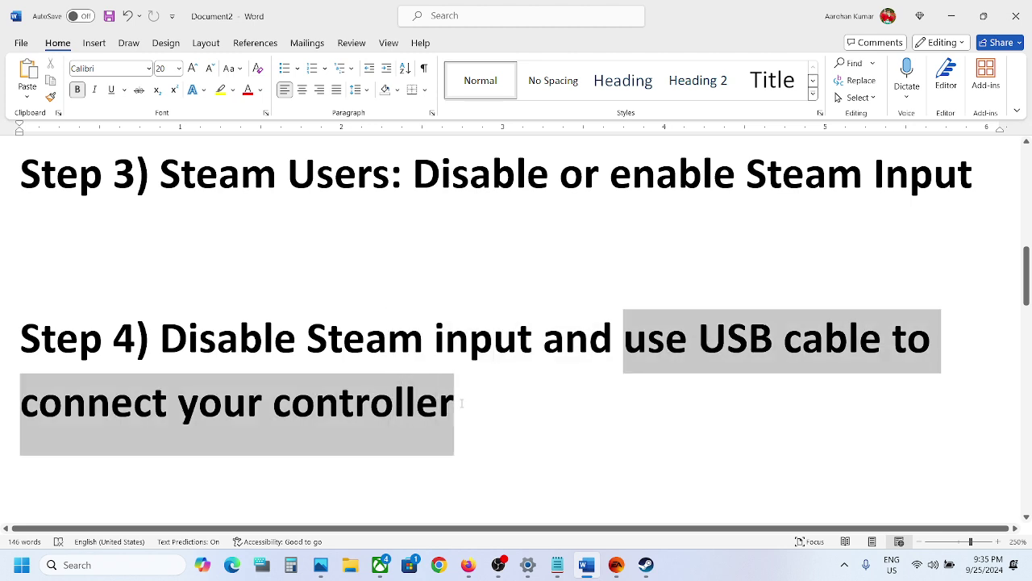
{"action": "left_click", "coordinate": [462, 403]}
{"action": "scroll", "coordinate": [462, 403], "scroll_direction": "down", "scroll_amount": 4}
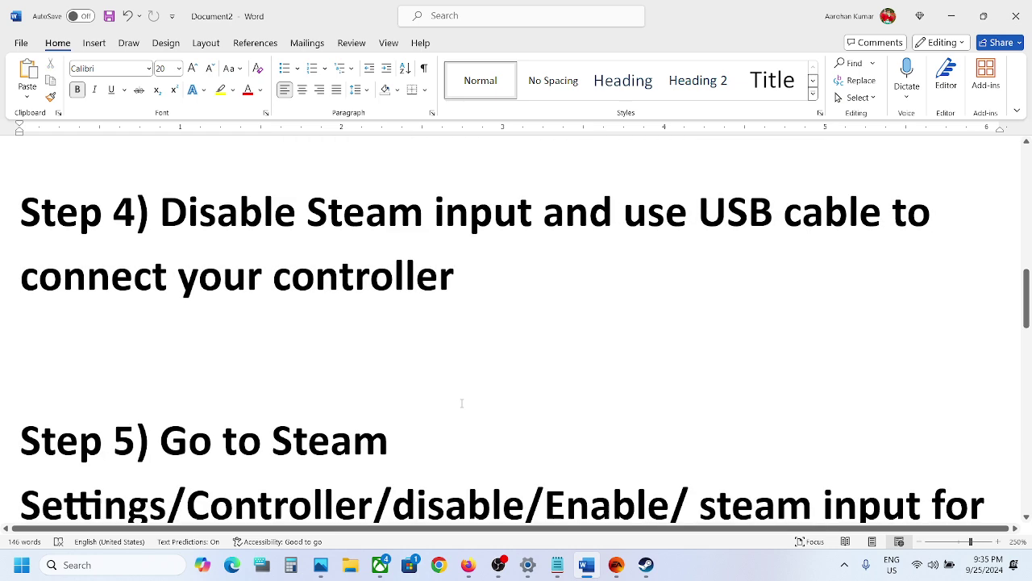
{"action": "scroll", "coordinate": [462, 403], "scroll_direction": "down", "scroll_amount": 3}
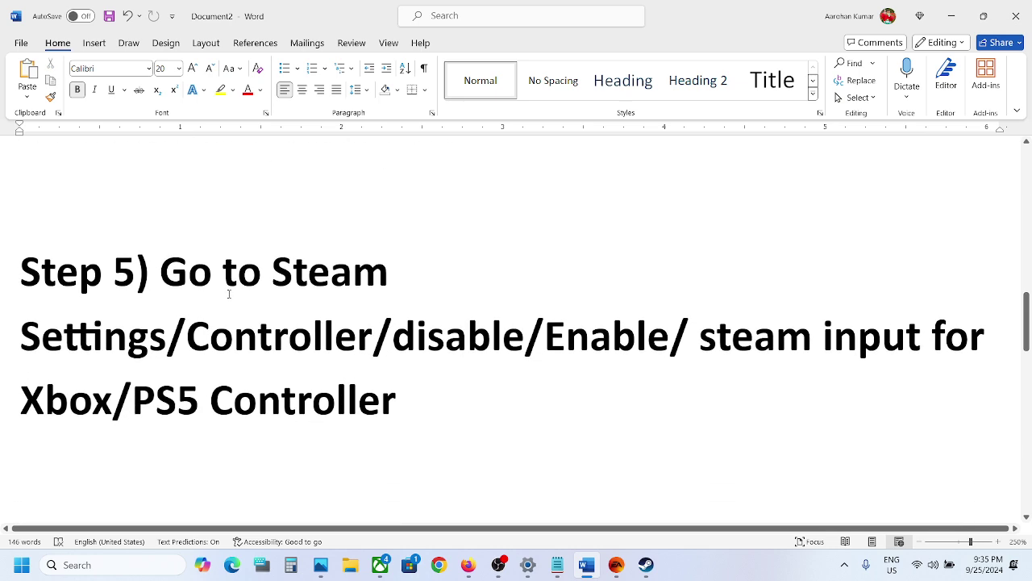
{"action": "left_click_drag", "start_coordinate": [421, 390], "coordinate": [64, 334]}
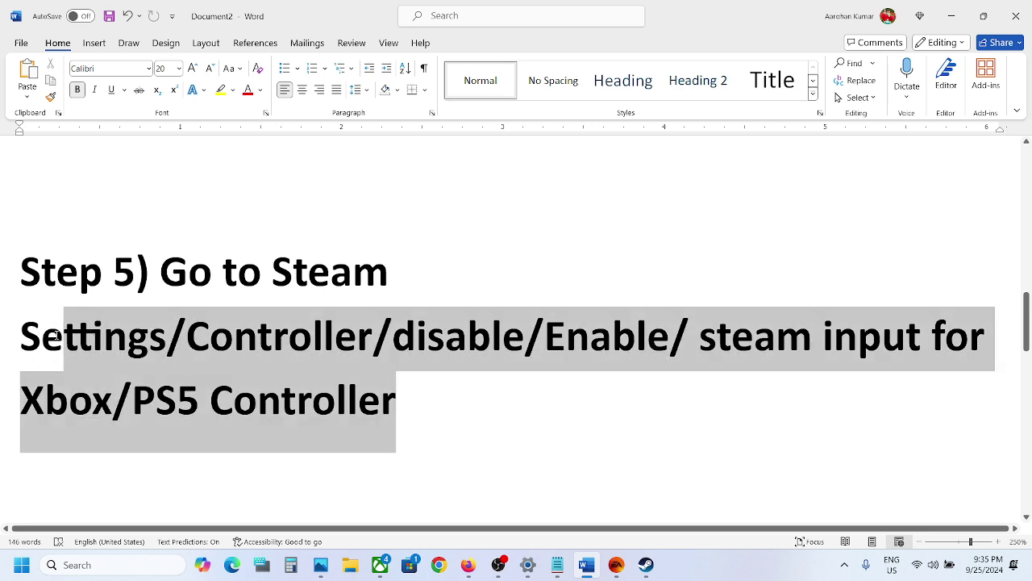
{"action": "left_click", "coordinate": [647, 569]}
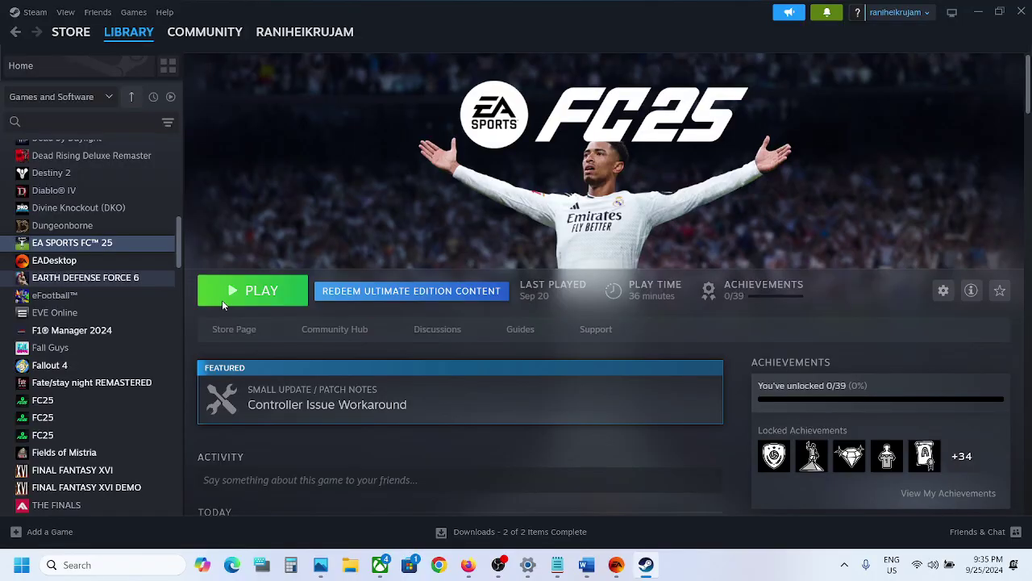
{"action": "right_click", "coordinate": [142, 249]}
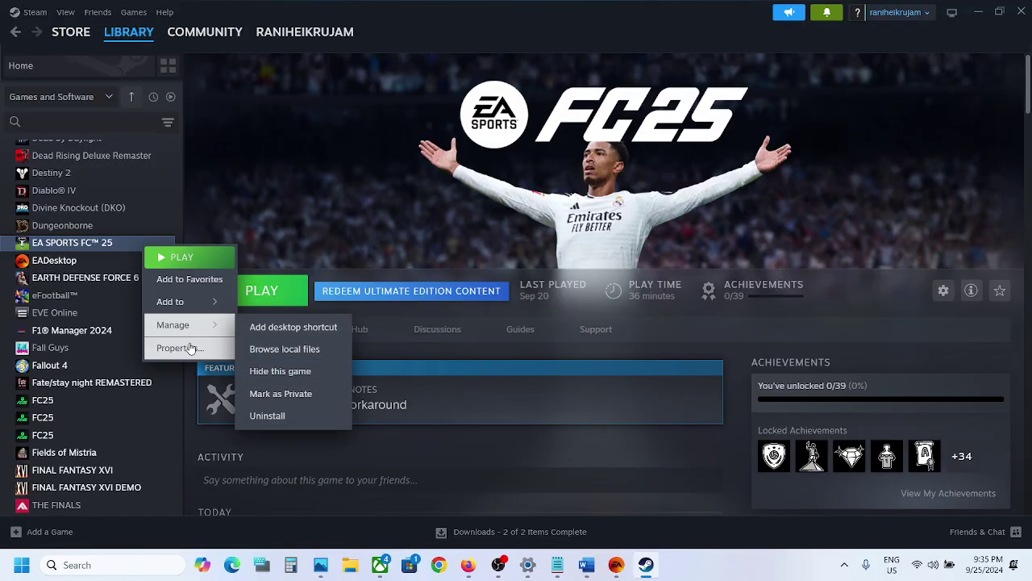
{"action": "left_click", "coordinate": [165, 346]}
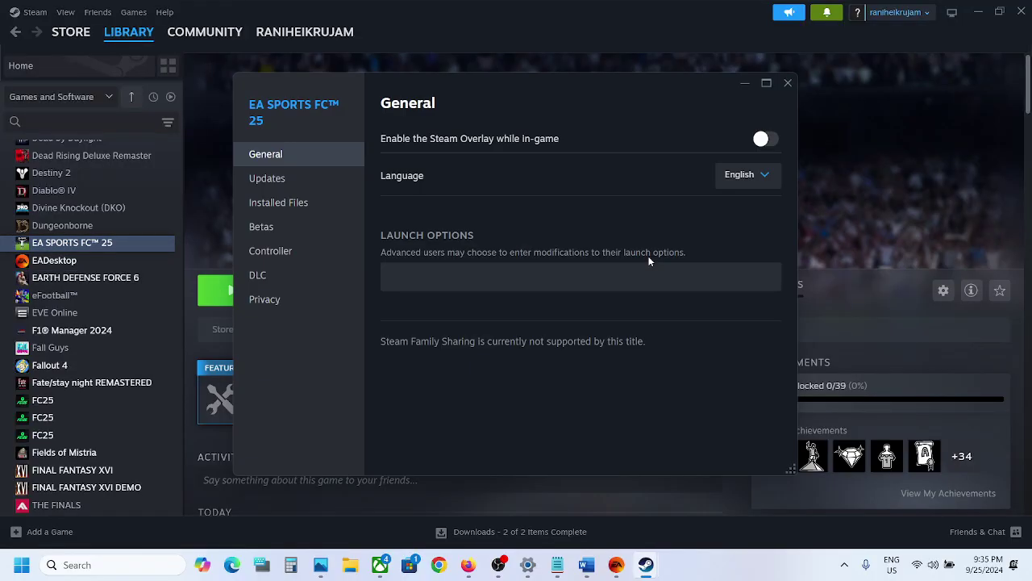
{"action": "left_click", "coordinate": [290, 254]}
{"action": "left_click", "coordinate": [725, 197]}
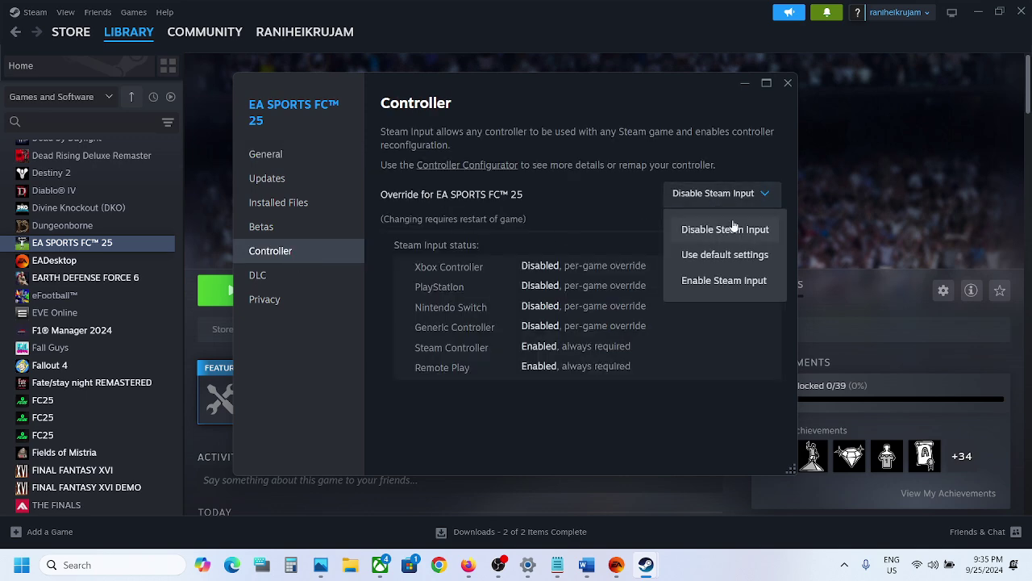
{"action": "left_click", "coordinate": [629, 203]}
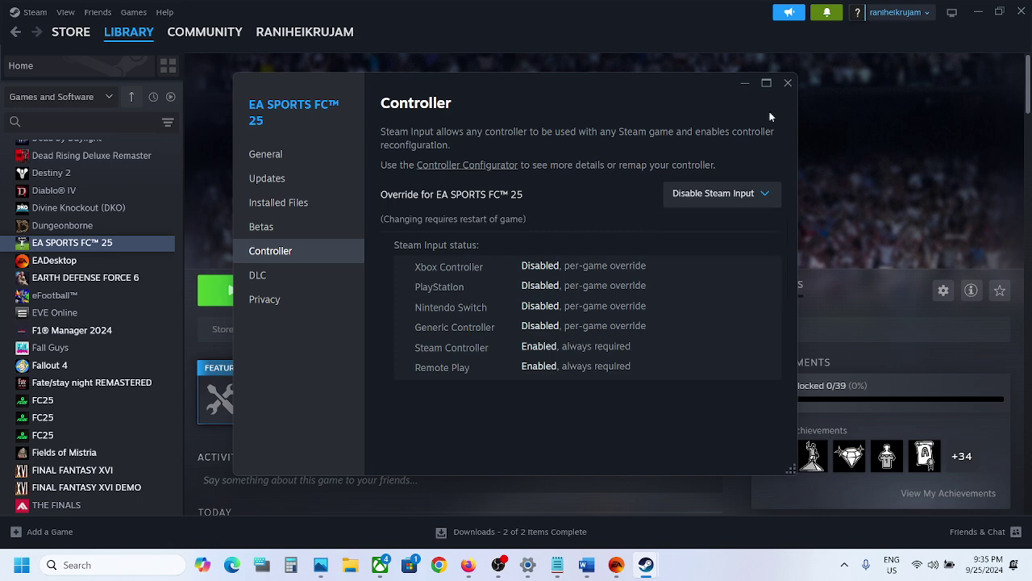
{"action": "left_click", "coordinate": [787, 85]}
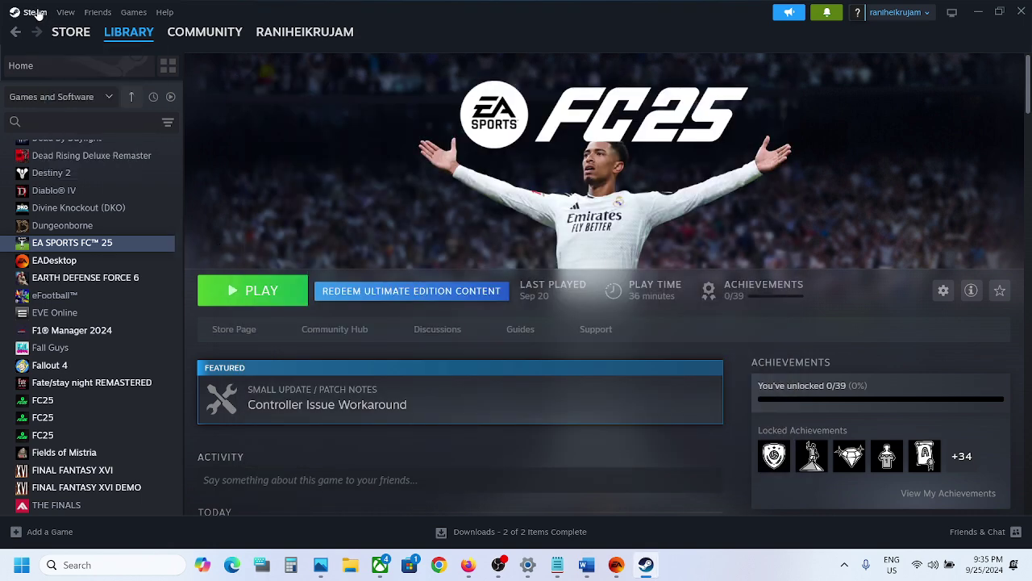
Step: Turn off Xbox Steam Input and set PlayStation Controller Support to Enabled in Games w/o Support
{"action": "left_click", "coordinate": [35, 12]}
{"action": "left_click", "coordinate": [42, 147]}
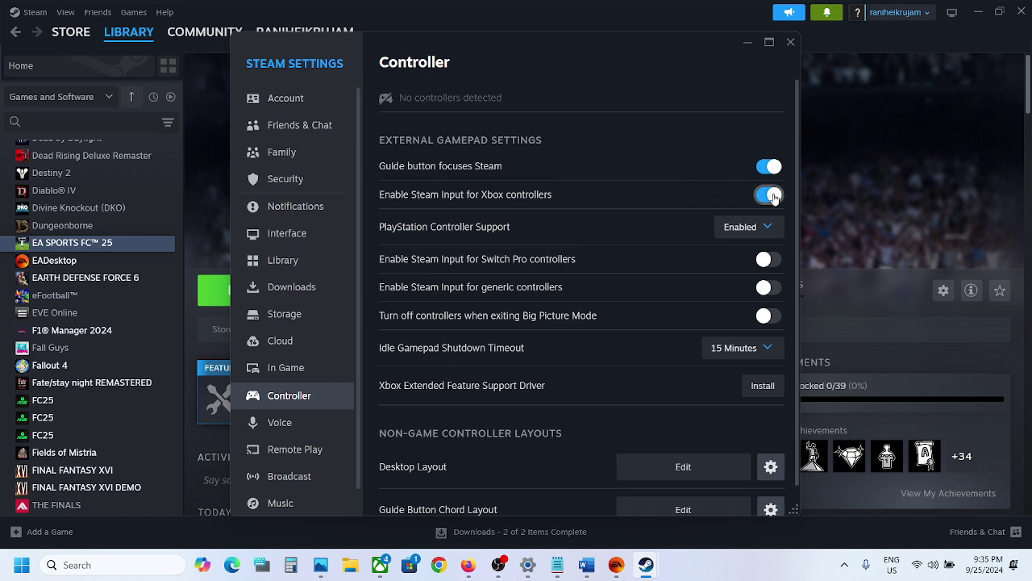
{"action": "left_click", "coordinate": [767, 196]}
{"action": "left_click", "coordinate": [744, 229]}
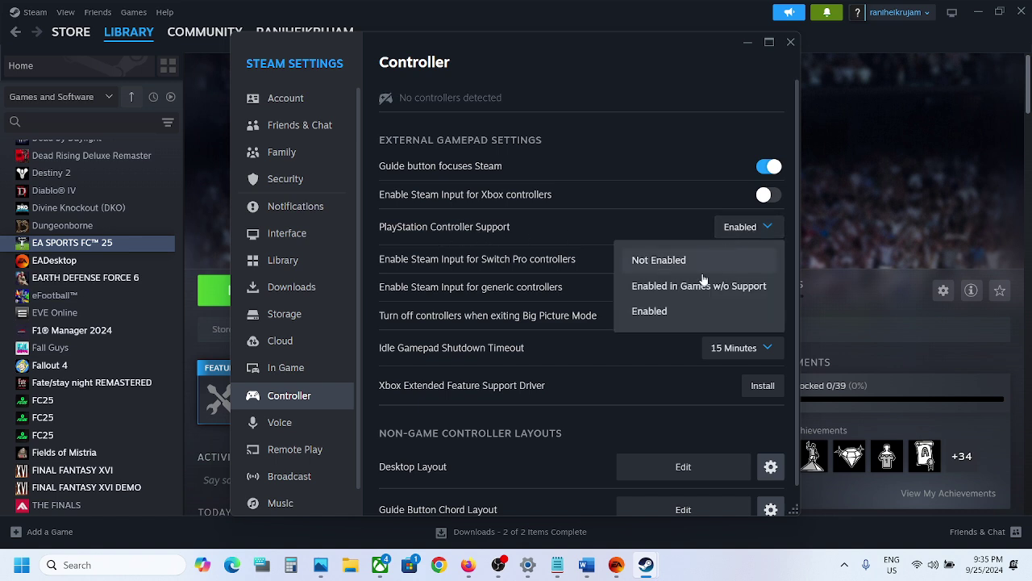
{"action": "left_click", "coordinate": [674, 266]}
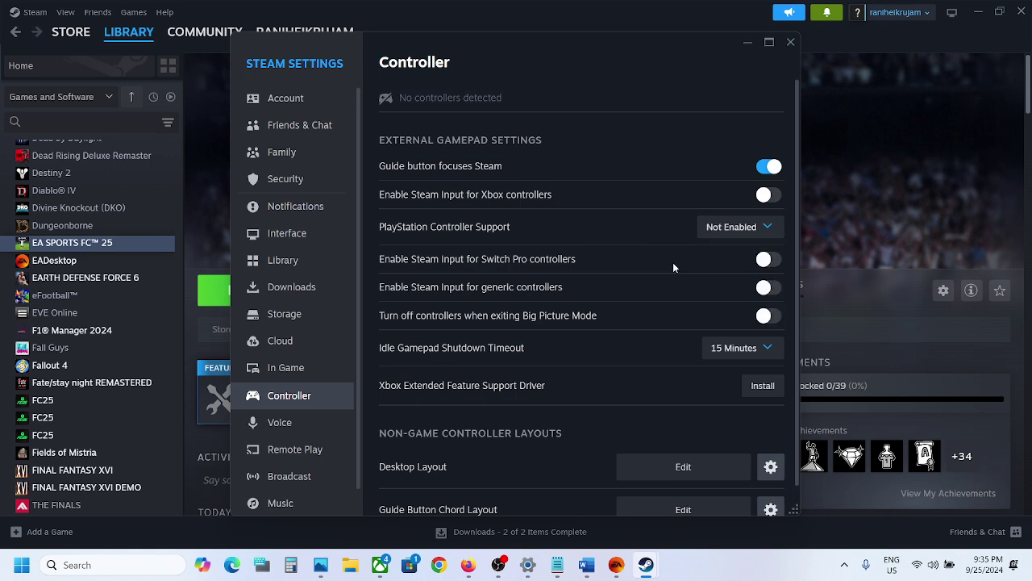
{"action": "left_click", "coordinate": [724, 235]}
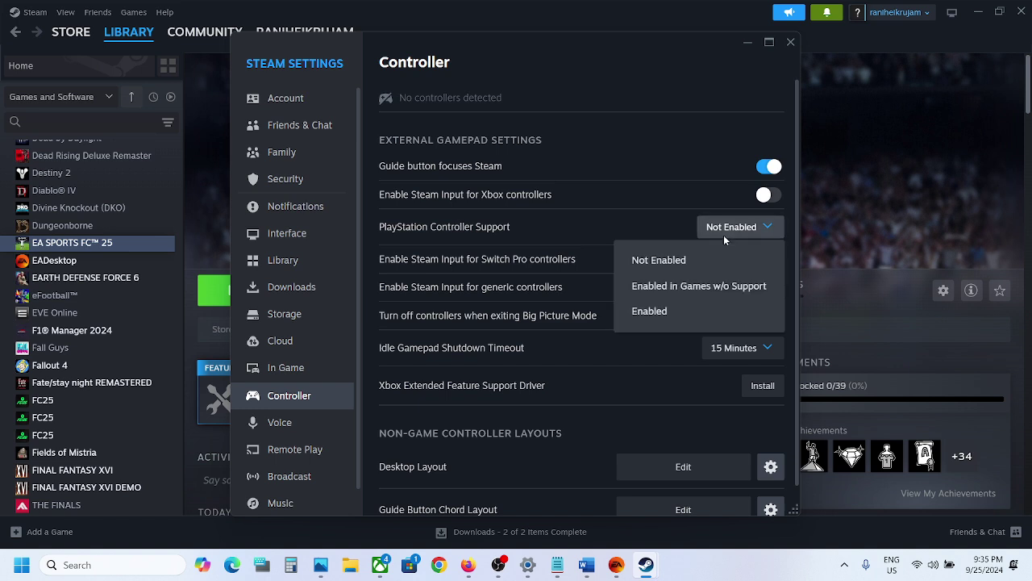
{"action": "left_click", "coordinate": [705, 290]}
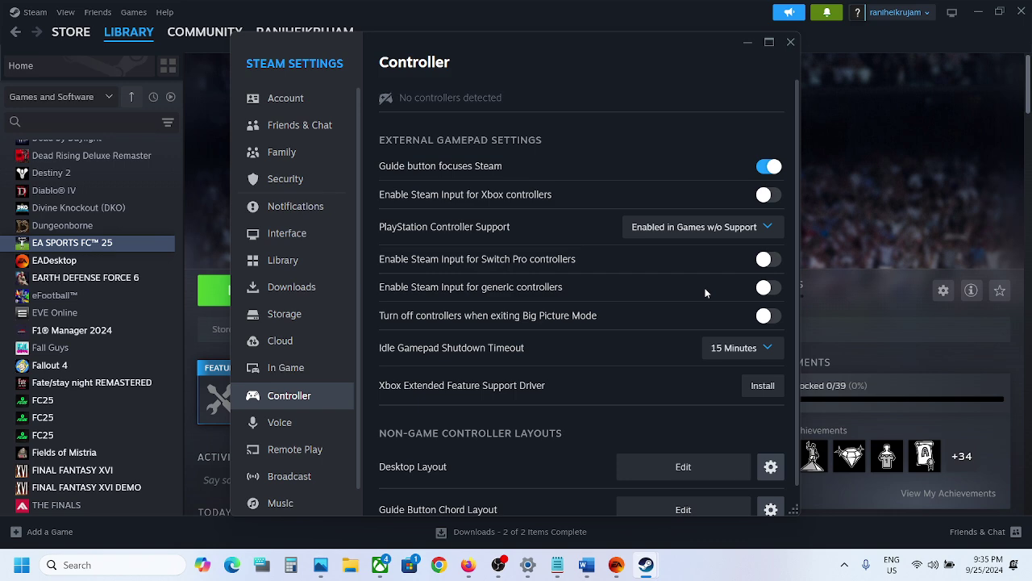
{"action": "left_click", "coordinate": [730, 232]}
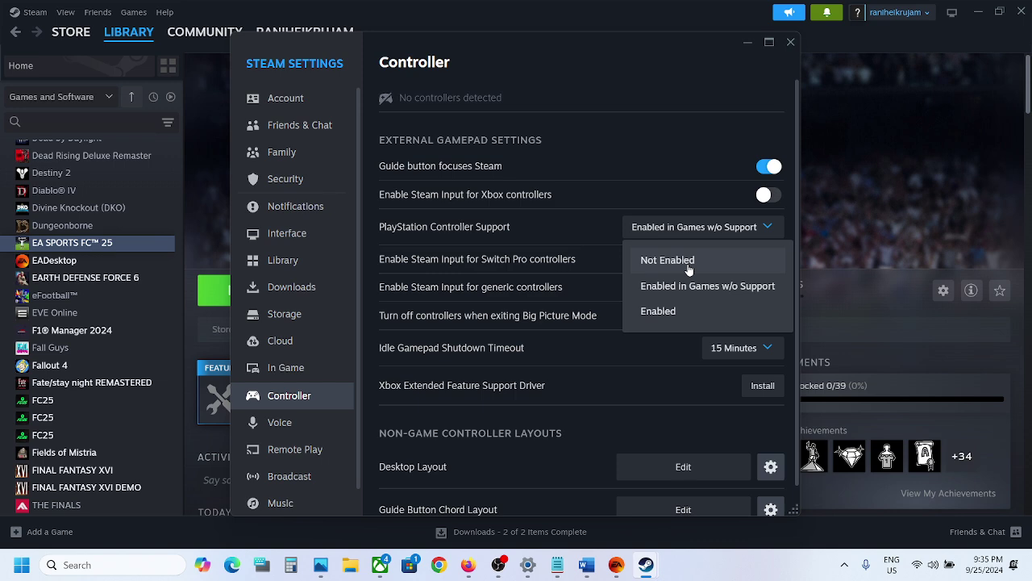
Step: Highlight the Step 6 instruction in the Word checklist
{"action": "left_click", "coordinate": [588, 568]}
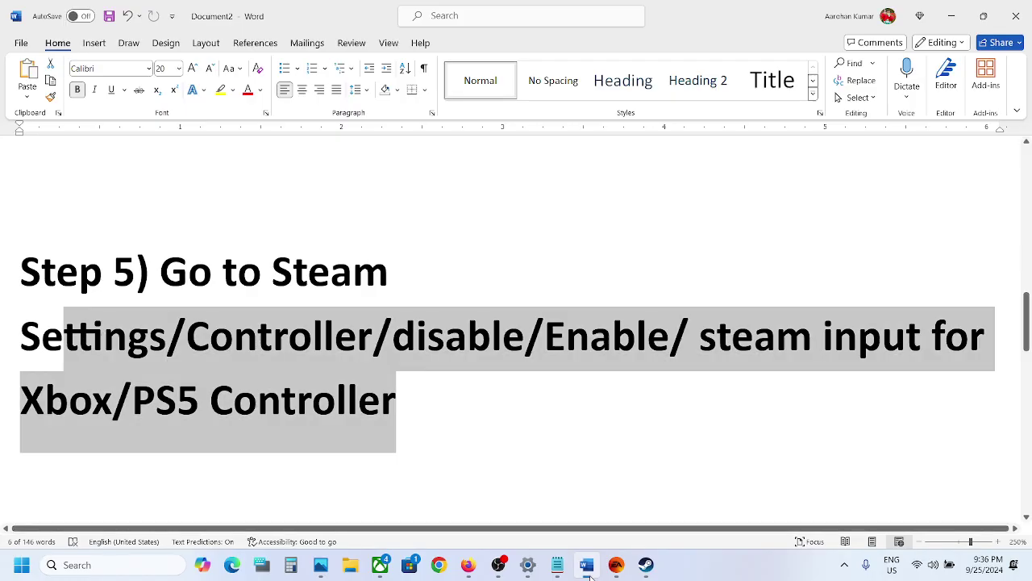
{"action": "scroll", "coordinate": [383, 320], "scroll_direction": "down", "scroll_amount": 3}
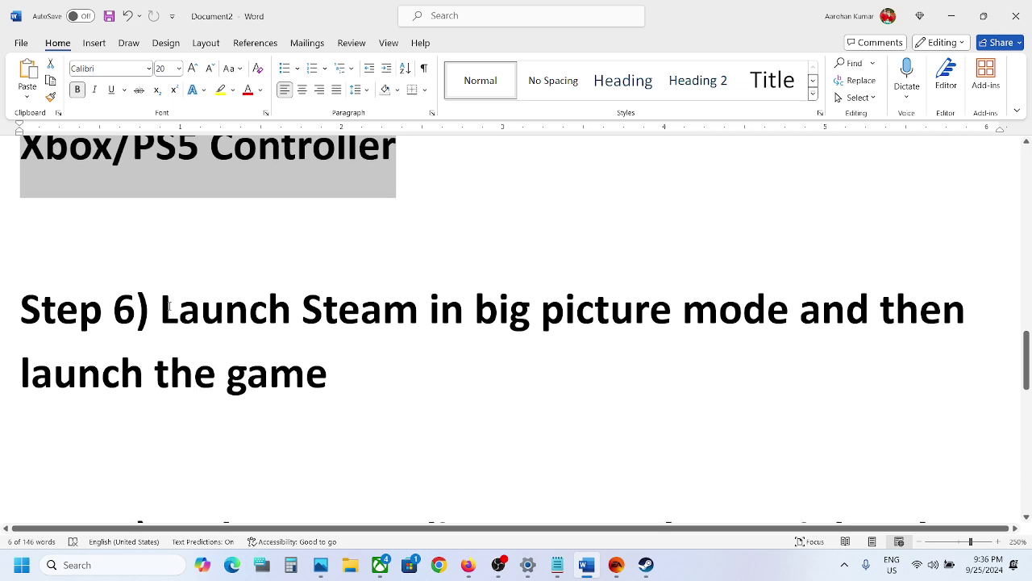
{"action": "left_click_drag", "start_coordinate": [167, 306], "coordinate": [650, 350]}
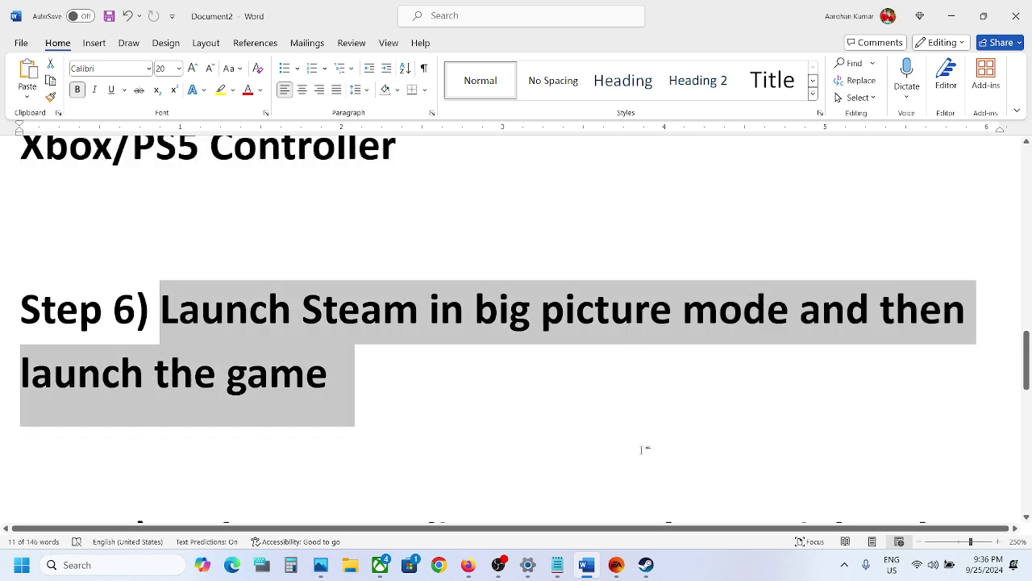
{"action": "mouse_move", "coordinate": [657, 568]}
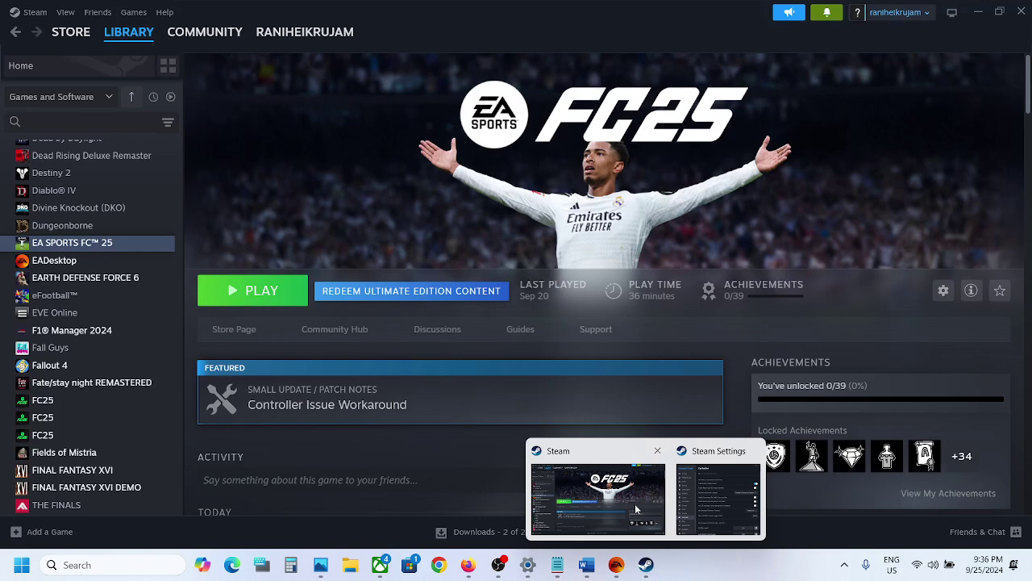
{"action": "left_click", "coordinate": [635, 503]}
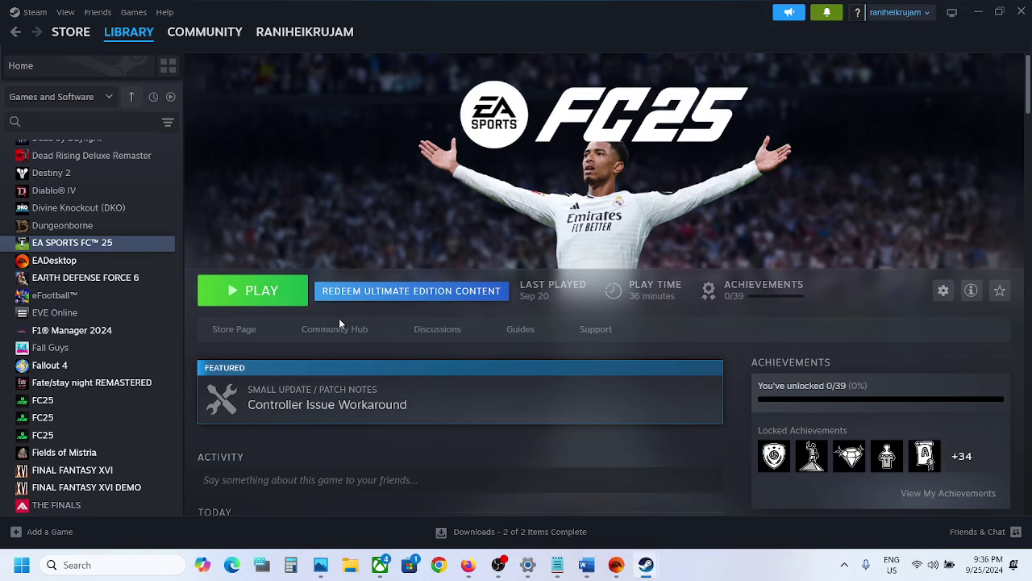
{"action": "right_click", "coordinate": [123, 247]}
{"action": "left_click", "coordinate": [157, 344]}
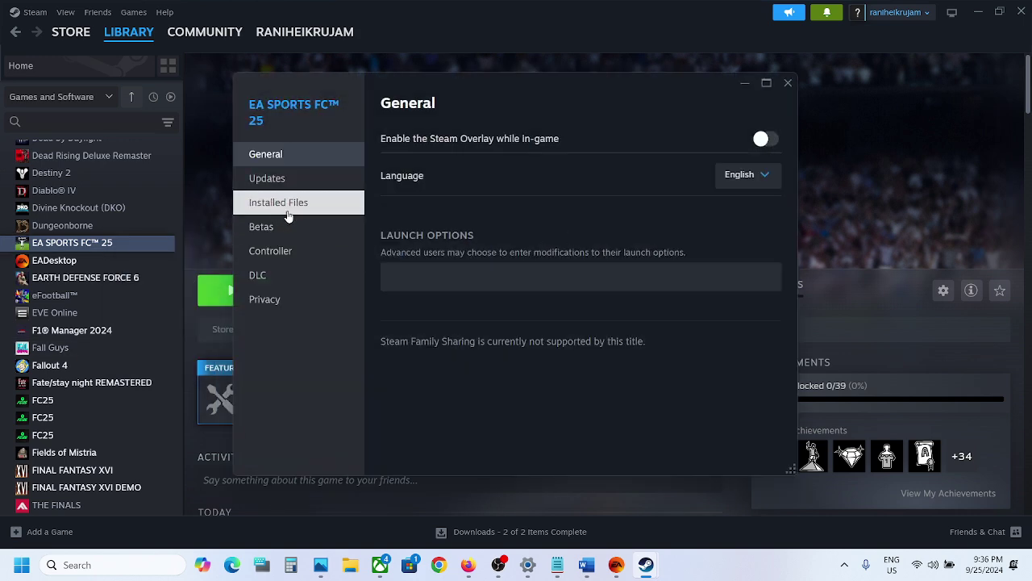
{"action": "left_click", "coordinate": [292, 251]}
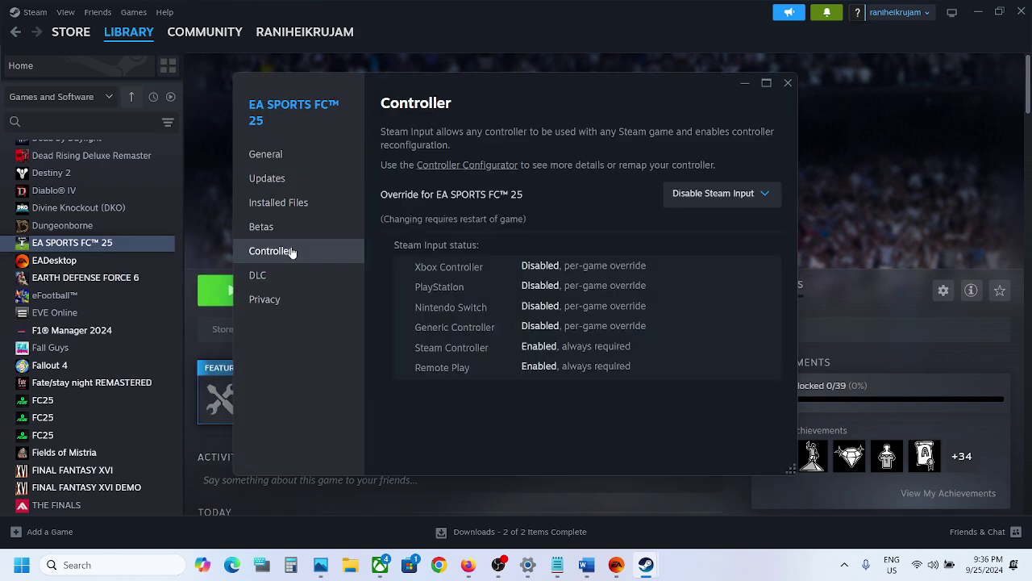
{"action": "left_click", "coordinate": [723, 201]}
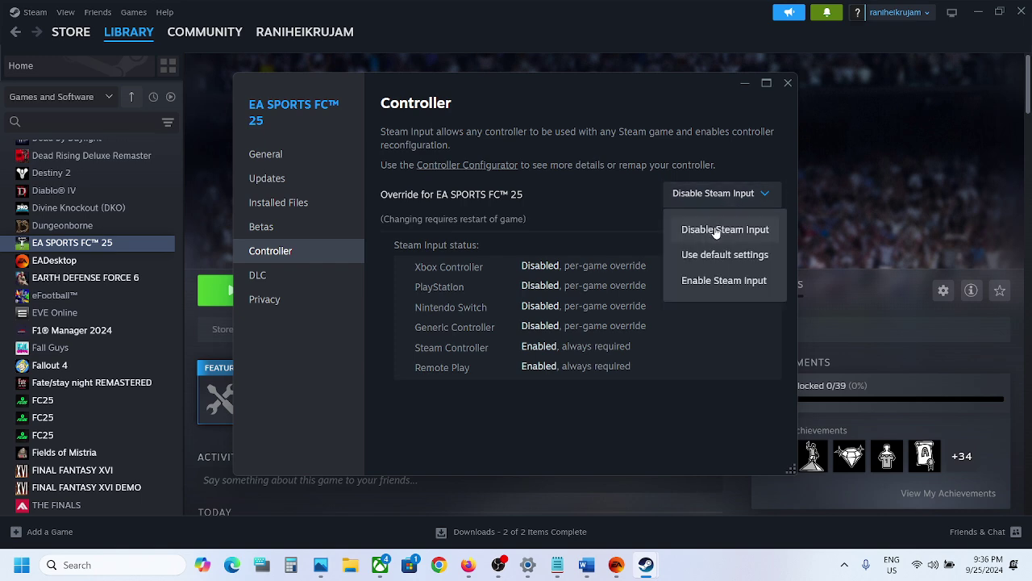
{"action": "left_click", "coordinate": [715, 230]}
{"action": "left_click", "coordinate": [788, 83]}
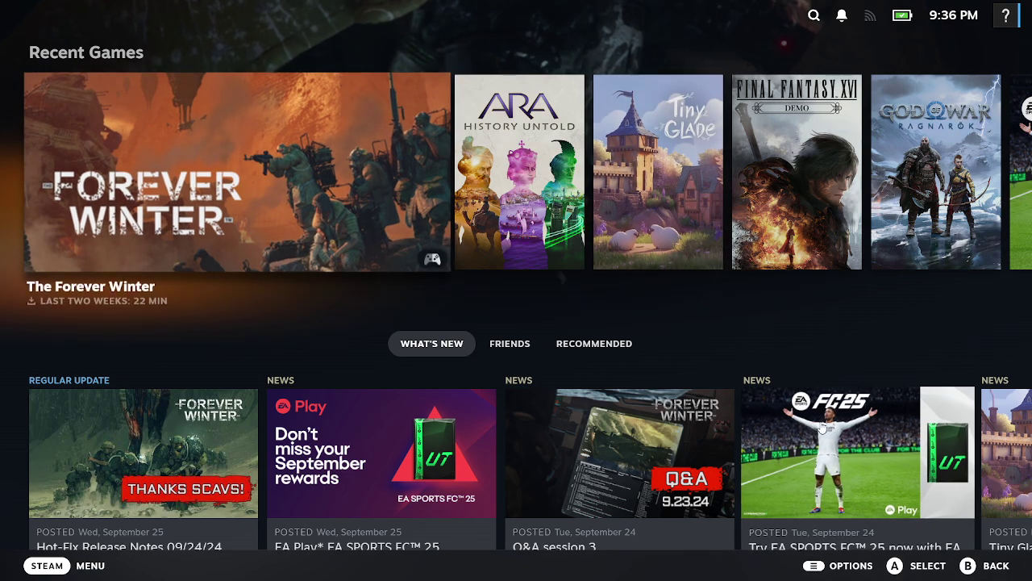
Step: View the FC 25 EA Play news article and the EA SPORTS FC 25 game page, then back out
{"action": "scroll", "coordinate": [821, 428], "scroll_direction": "down", "scroll_amount": 2}
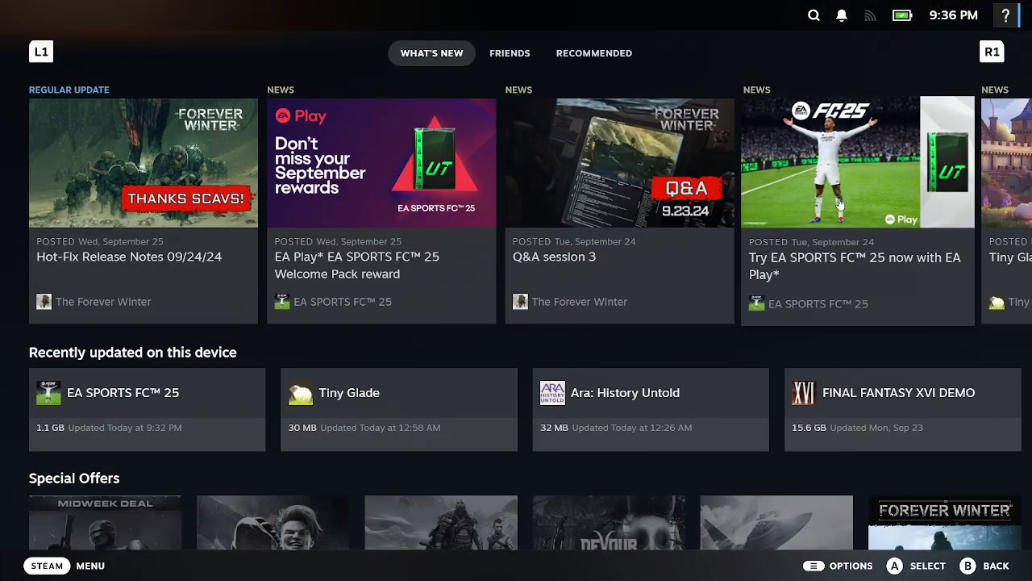
{"action": "left_click", "coordinate": [838, 204]}
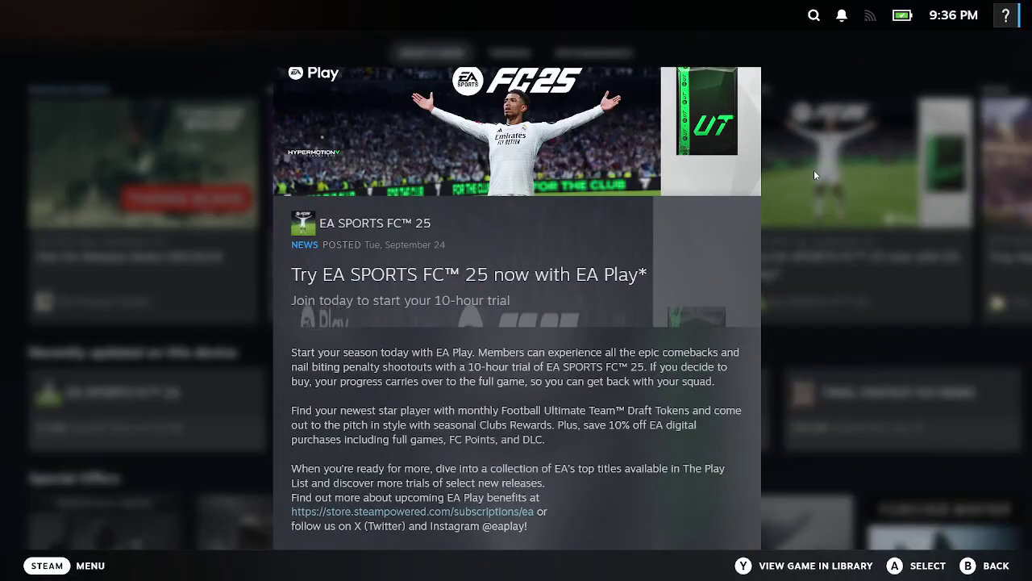
{"action": "key", "text": "Escape"}
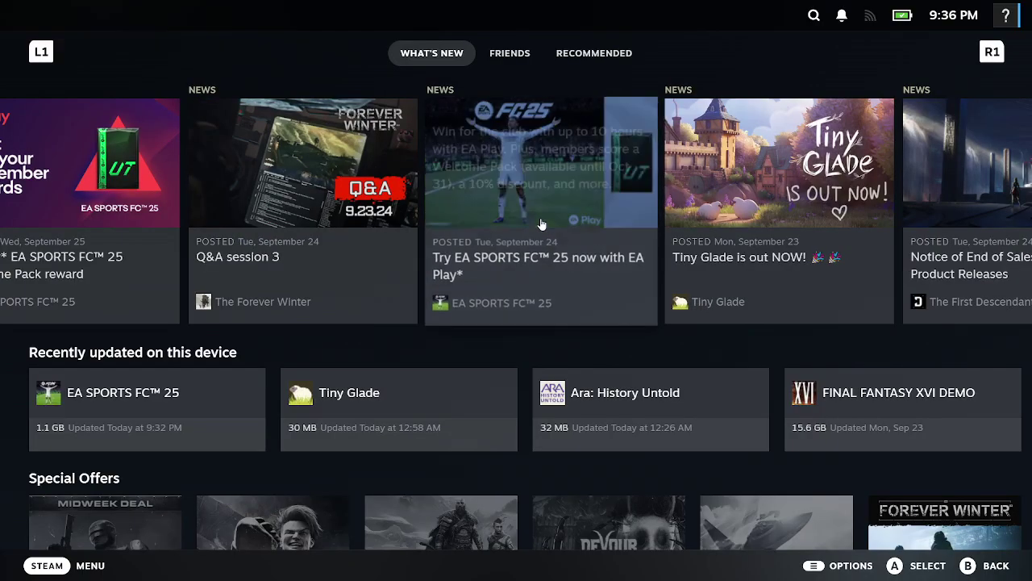
{"action": "scroll", "coordinate": [541, 218], "scroll_direction": "up", "scroll_amount": 2}
{"action": "key", "text": "Right"}
{"action": "key", "text": "Right"}
{"action": "key", "text": "Right"}
{"action": "key", "text": "Right"}
{"action": "key", "text": "Right"}
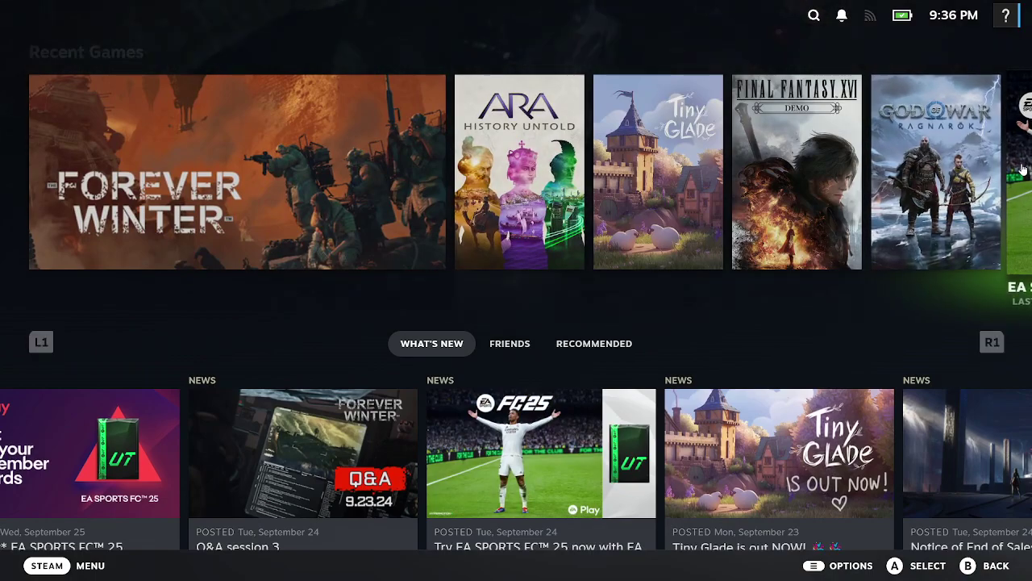
{"action": "key", "text": "Return"}
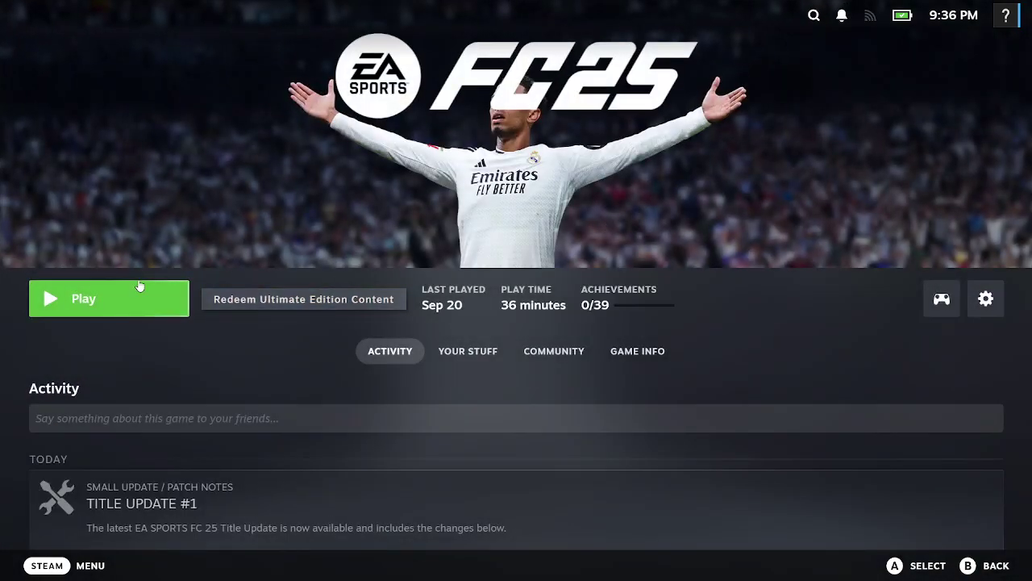
{"action": "key", "text": "Escape"}
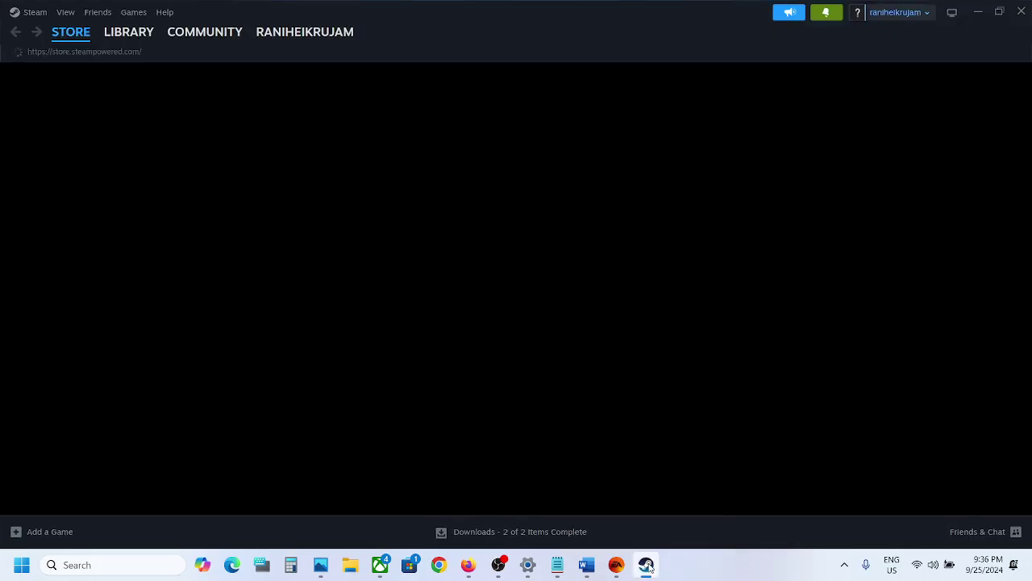
Step: Return to Steam and open the EA SPORTS FC™ 25 page from the library home
{"action": "left_click", "coordinate": [646, 565]}
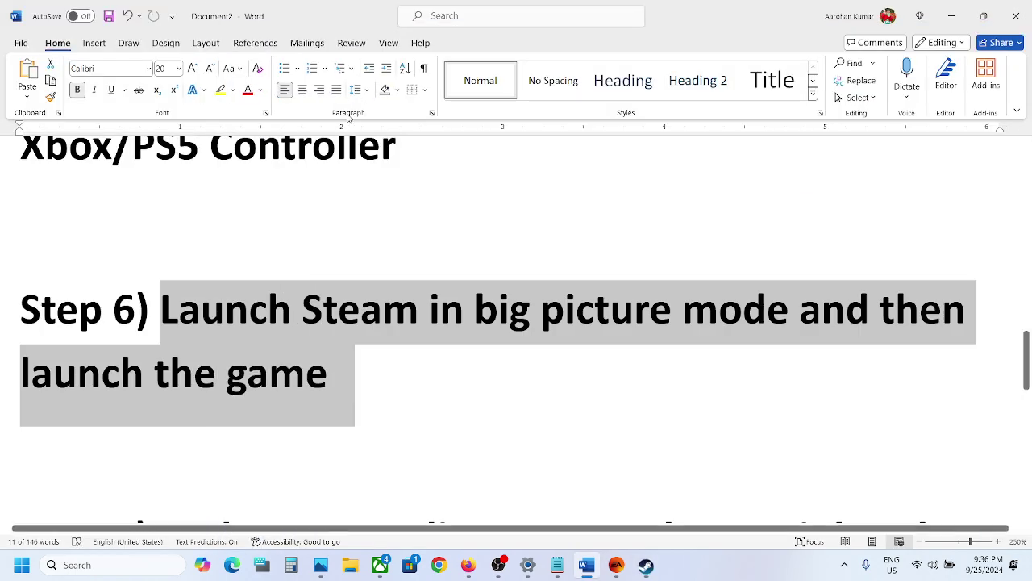
{"action": "left_click", "coordinate": [646, 575]}
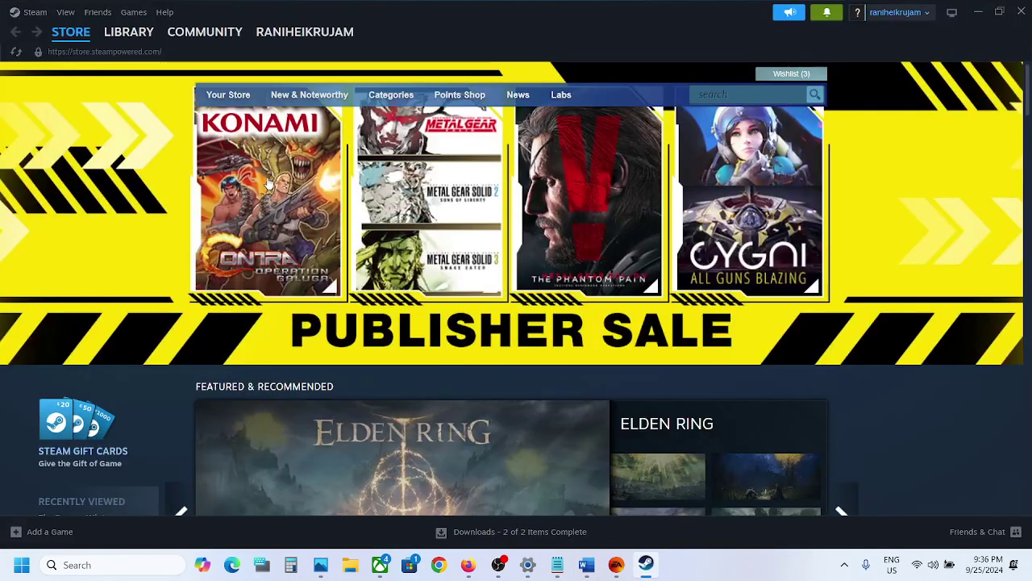
{"action": "left_click", "coordinate": [130, 41]}
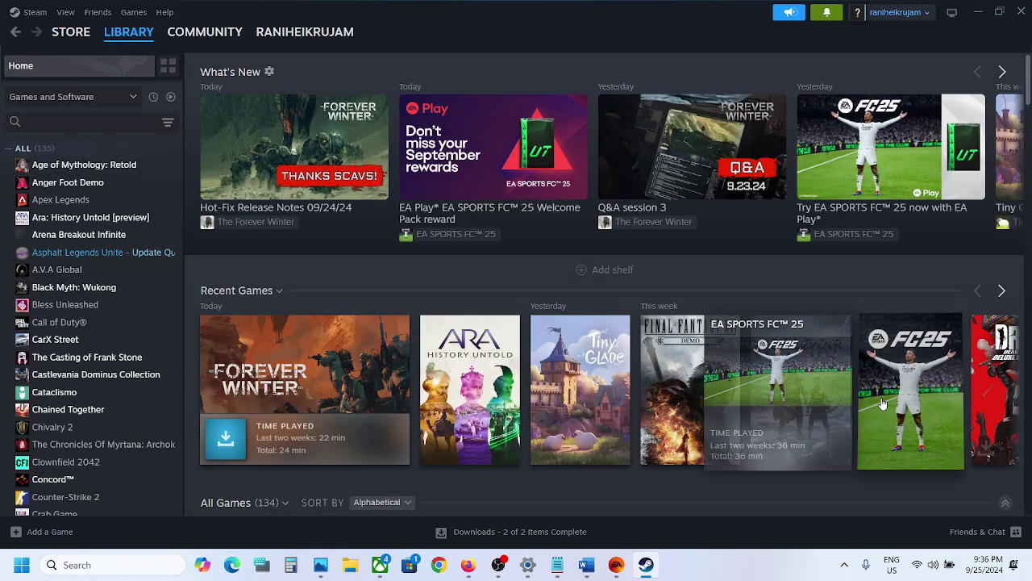
{"action": "left_click", "coordinate": [867, 399]}
Step: Keep FC 25's controller override at Disable Steam Input, then bring the Word checklist forward
{"action": "right_click", "coordinate": [137, 327]}
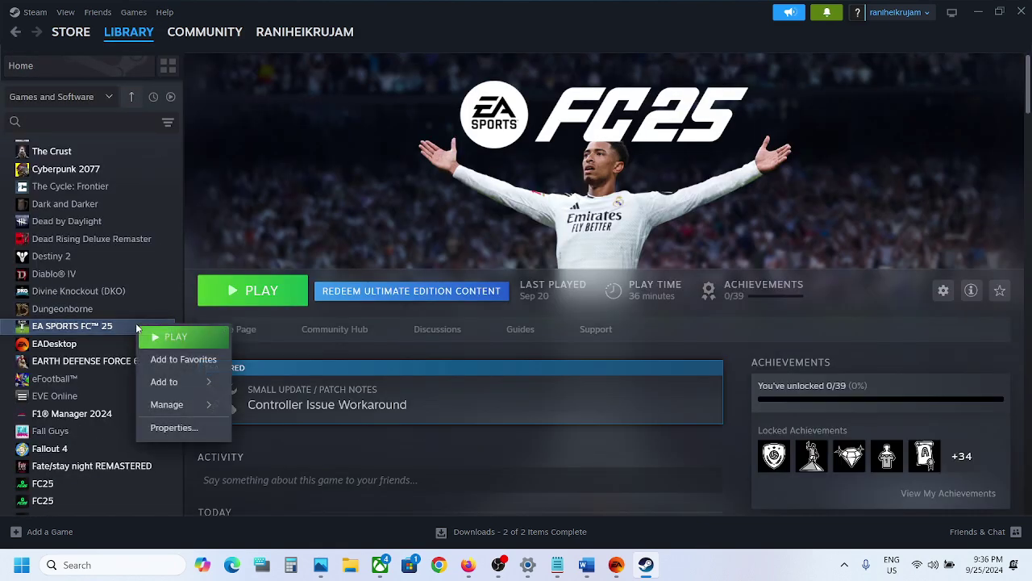
{"action": "left_click", "coordinate": [171, 427]}
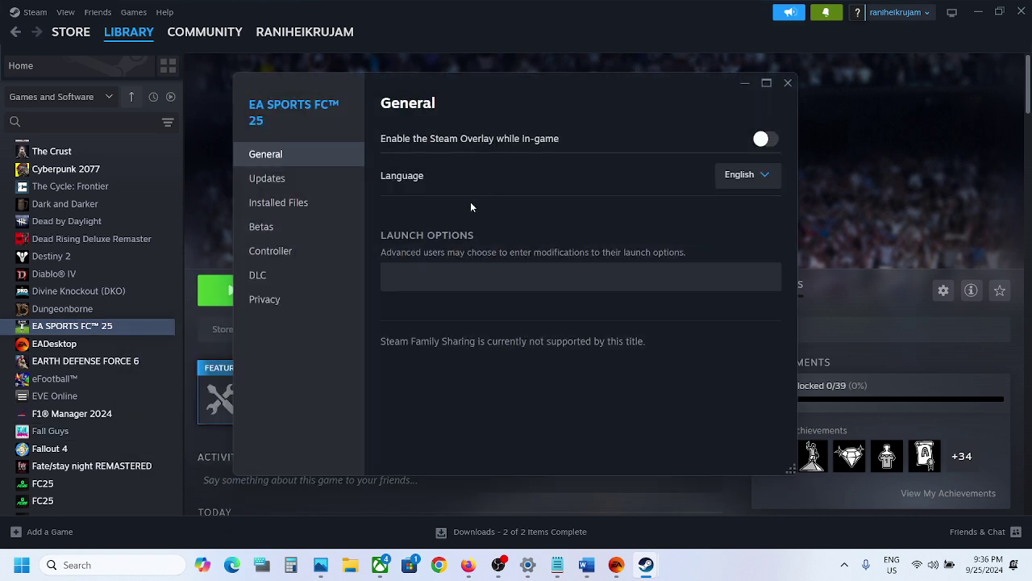
{"action": "left_click", "coordinate": [297, 251]}
{"action": "left_click", "coordinate": [722, 193]}
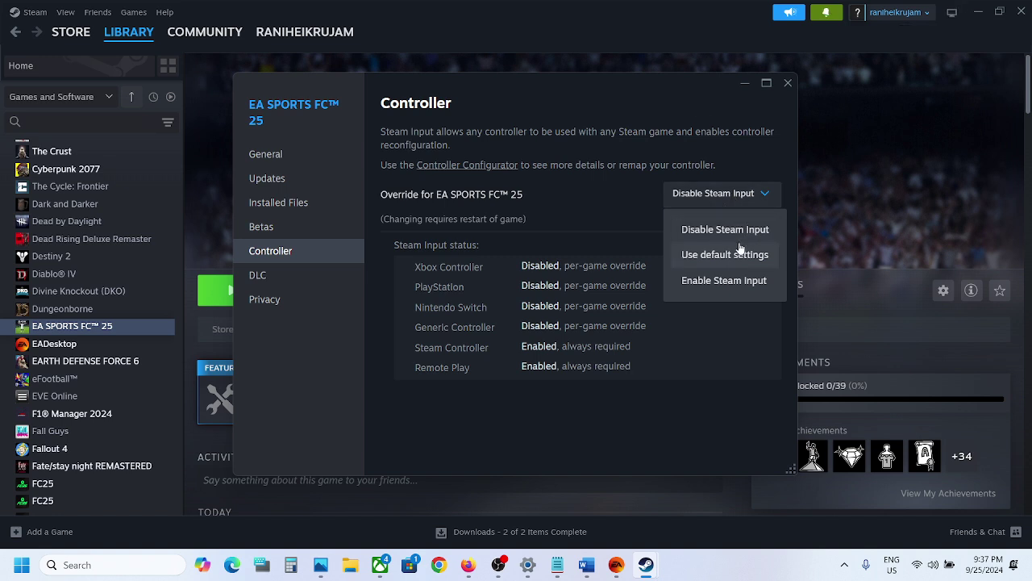
{"action": "left_click", "coordinate": [612, 163]}
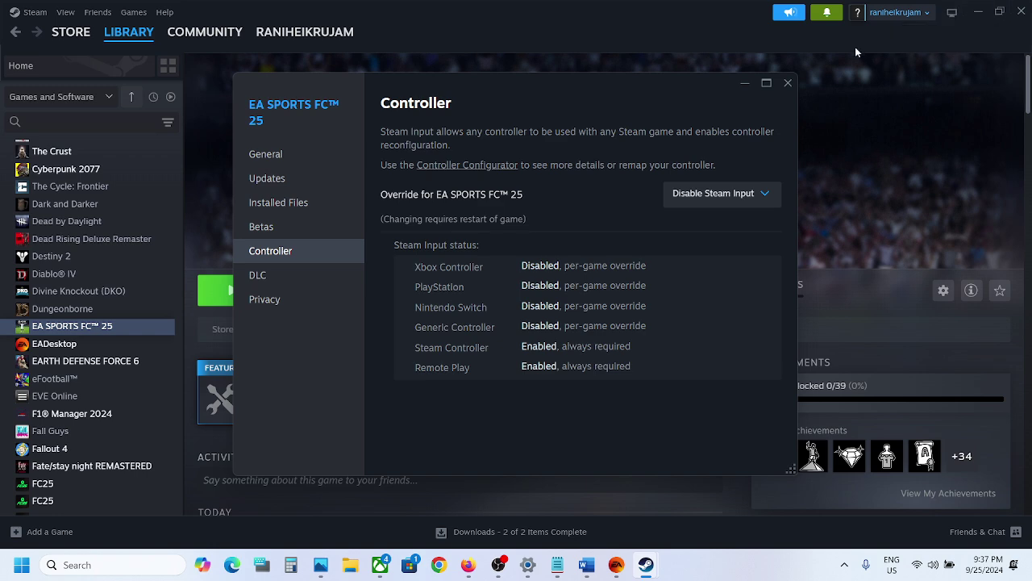
{"action": "left_click", "coordinate": [780, 90]}
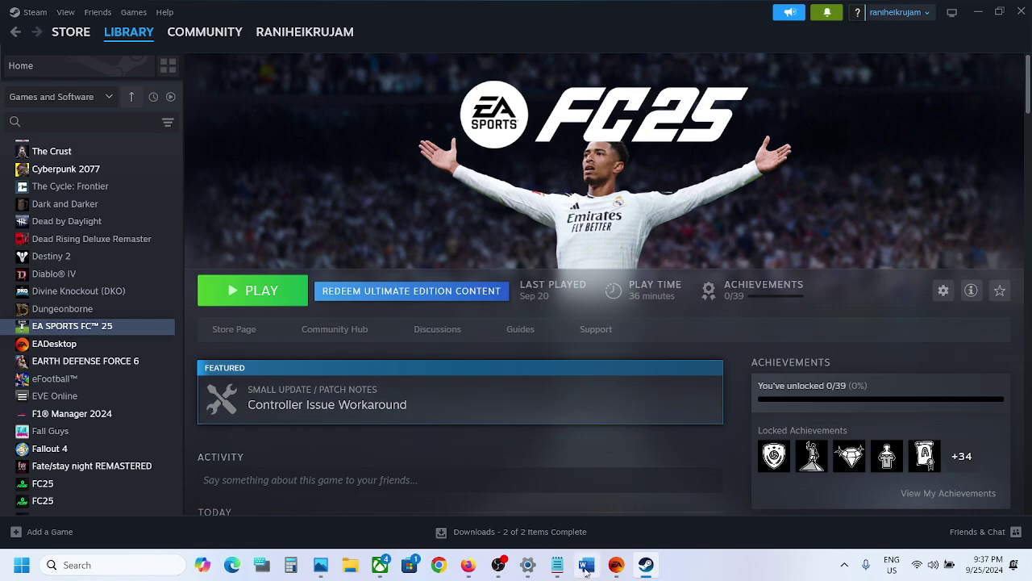
{"action": "left_click", "coordinate": [586, 566]}
Step: Scroll to Step 7 in the Word checklist and highlight its opening words
{"action": "scroll", "coordinate": [408, 396], "scroll_direction": "down", "scroll_amount": 5}
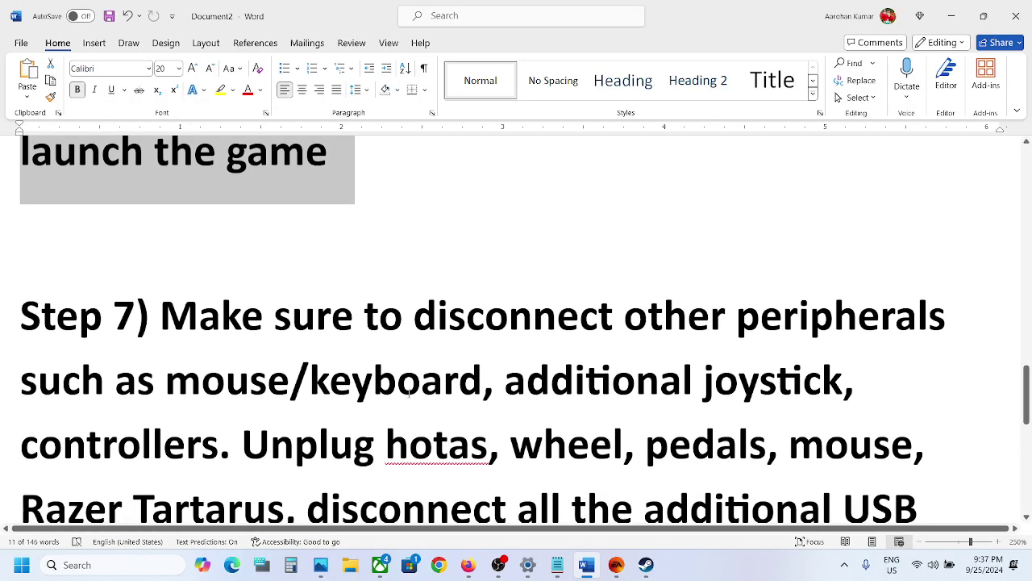
{"action": "left_click_drag", "start_coordinate": [199, 245], "coordinate": [548, 298]}
{"action": "left_click", "coordinate": [549, 297]}
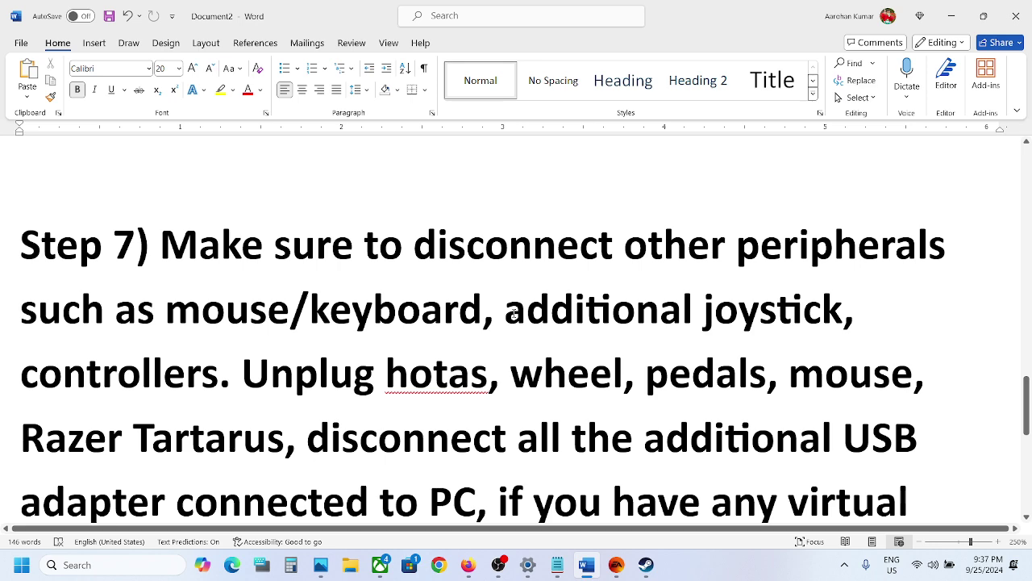
{"action": "scroll", "coordinate": [514, 313], "scroll_direction": "down", "scroll_amount": 1}
{"action": "left_click_drag", "start_coordinate": [508, 270], "coordinate": [200, 330]}
Step: Highlight Step 7's list of devices to unplug and its 'disable/uninstall them' note
{"action": "scroll", "coordinate": [199, 353], "scroll_direction": "down", "scroll_amount": 2}
{"action": "scroll", "coordinate": [200, 352], "scroll_direction": "down", "scroll_amount": 1}
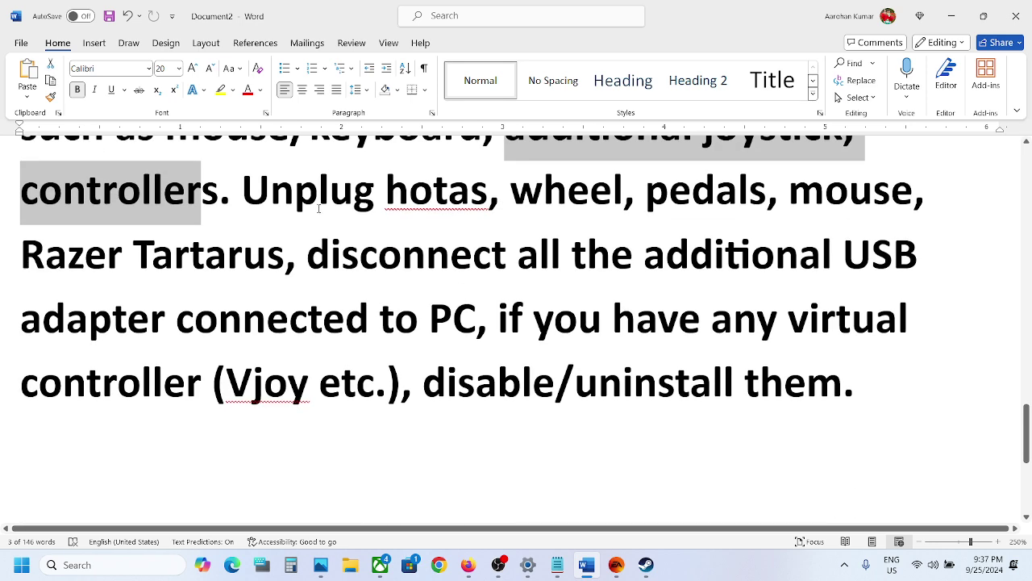
{"action": "left_click_drag", "start_coordinate": [258, 198], "coordinate": [843, 385]}
{"action": "left_click", "coordinate": [509, 322]}
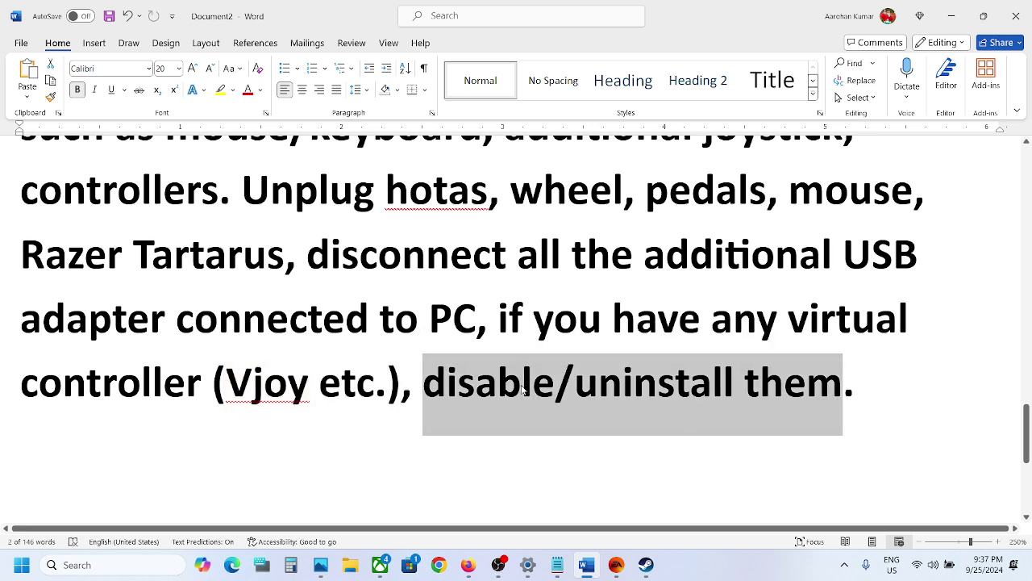
{"action": "left_click", "coordinate": [643, 394]}
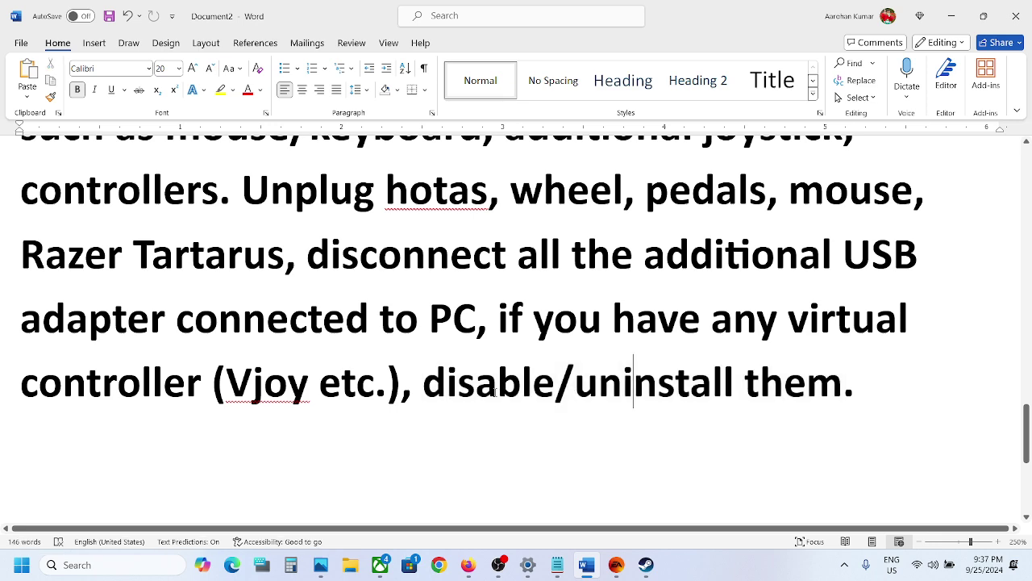
{"action": "left_click_drag", "start_coordinate": [424, 384], "coordinate": [843, 385]}
{"action": "left_click", "coordinate": [403, 340]}
Step: Highlight Step 8's 'PlayStation Controller' and 'Install reWASD /DS4 Windows' text
{"action": "scroll", "coordinate": [403, 340], "scroll_direction": "down", "scroll_amount": 3}
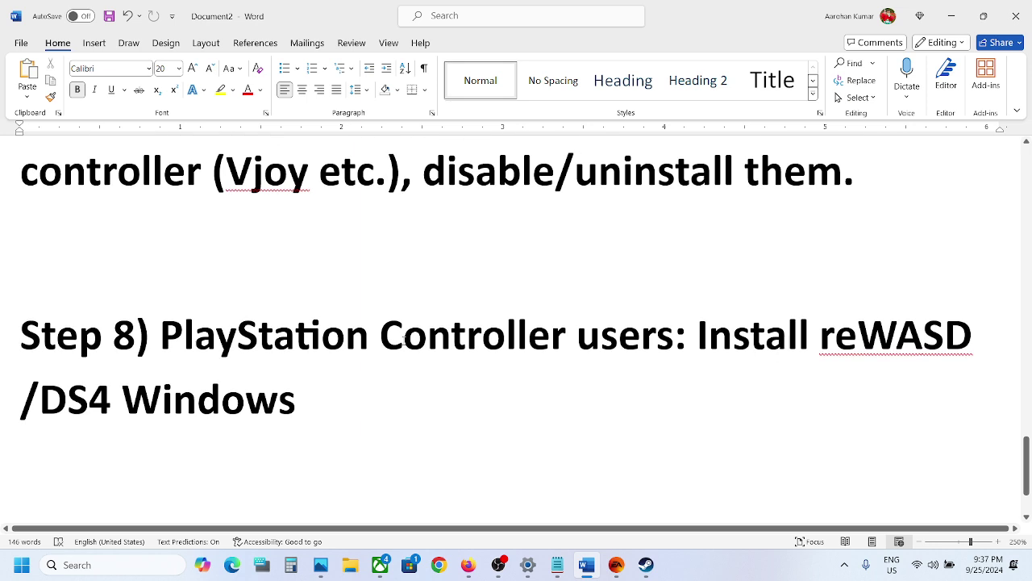
{"action": "left_click_drag", "start_coordinate": [188, 327], "coordinate": [574, 335]}
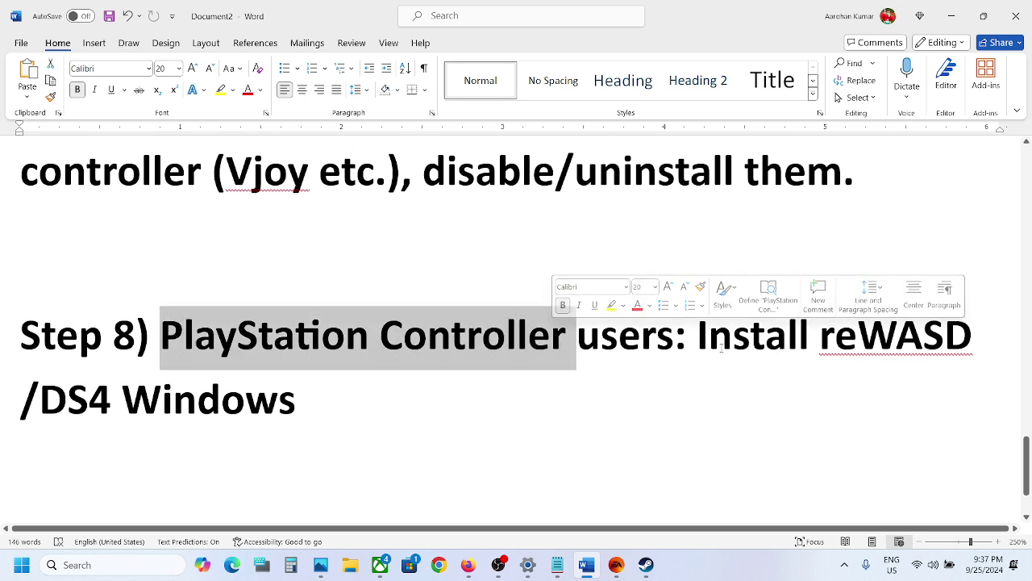
{"action": "left_click_drag", "start_coordinate": [699, 339], "coordinate": [306, 380]}
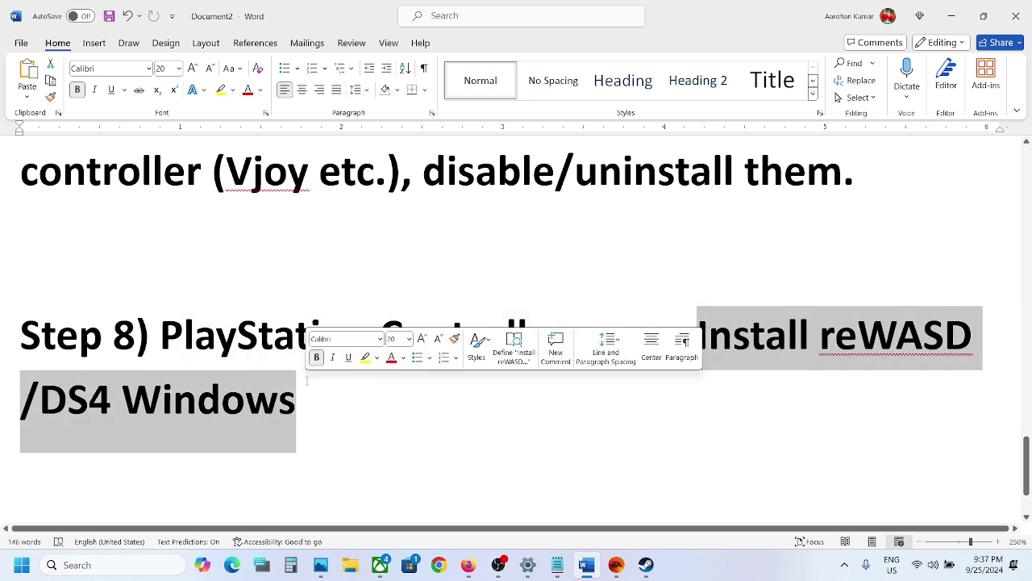
{"action": "left_click", "coordinate": [307, 381]}
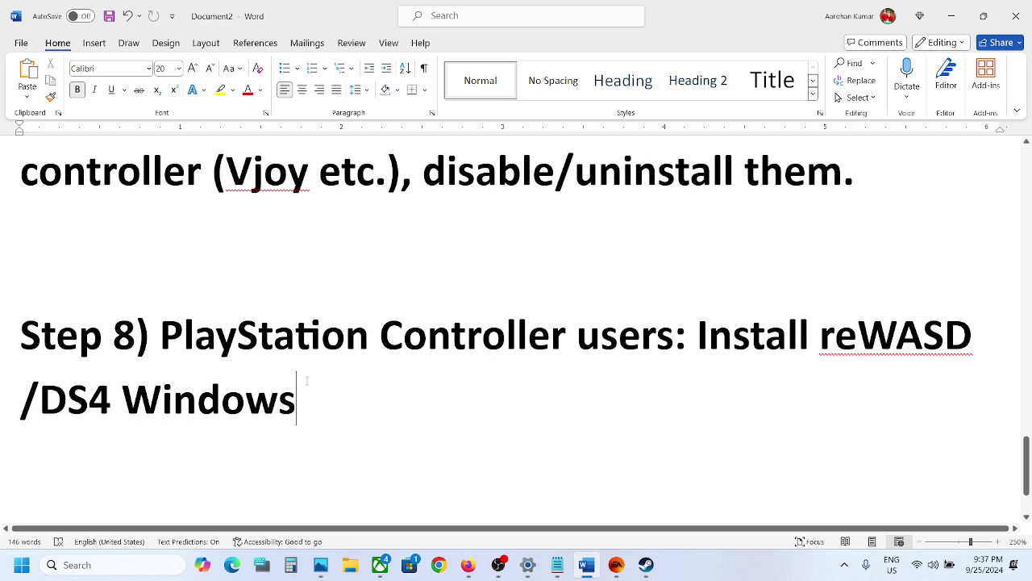
Step: Highlight Step 9's 'Use wired connection controller', then bring Steam's FC 25 library page forward
{"action": "scroll", "coordinate": [306, 381], "scroll_direction": "down", "scroll_amount": 2}
{"action": "left_click_drag", "start_coordinate": [170, 458], "coordinate": [345, 455]}
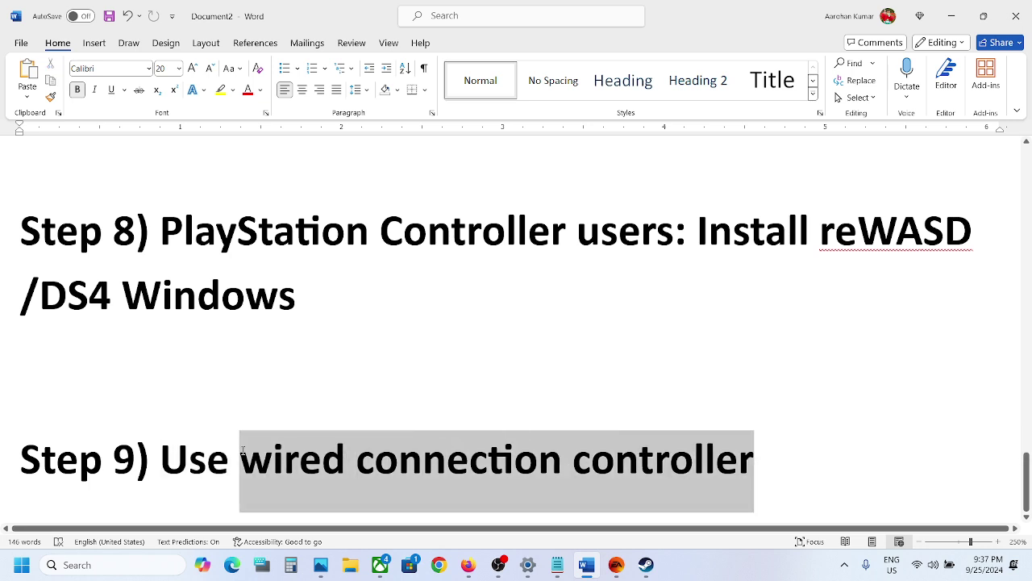
{"action": "left_click_drag", "start_coordinate": [242, 452], "coordinate": [216, 452]}
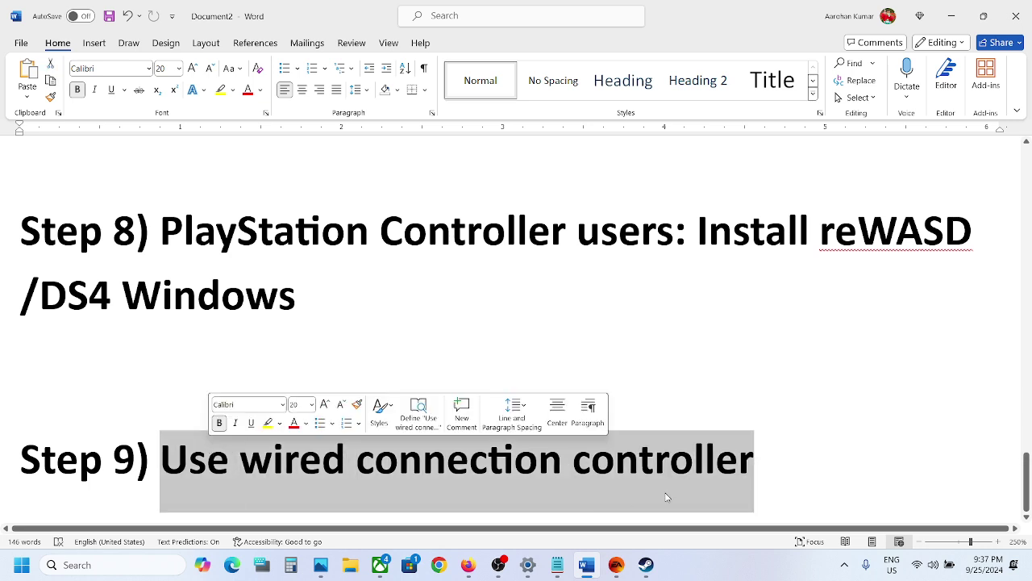
{"action": "left_click", "coordinate": [616, 565]}
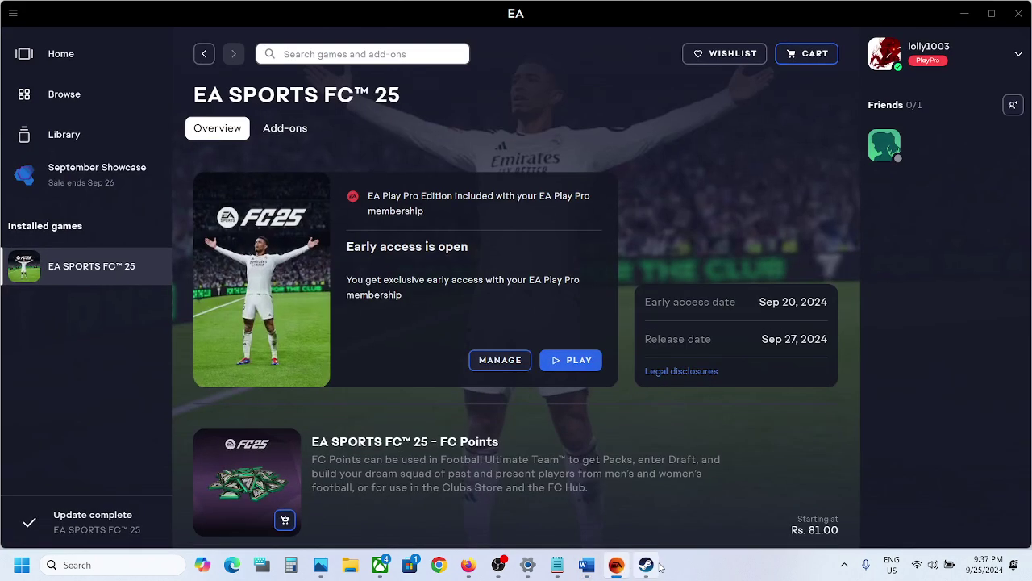
{"action": "left_click", "coordinate": [658, 569]}
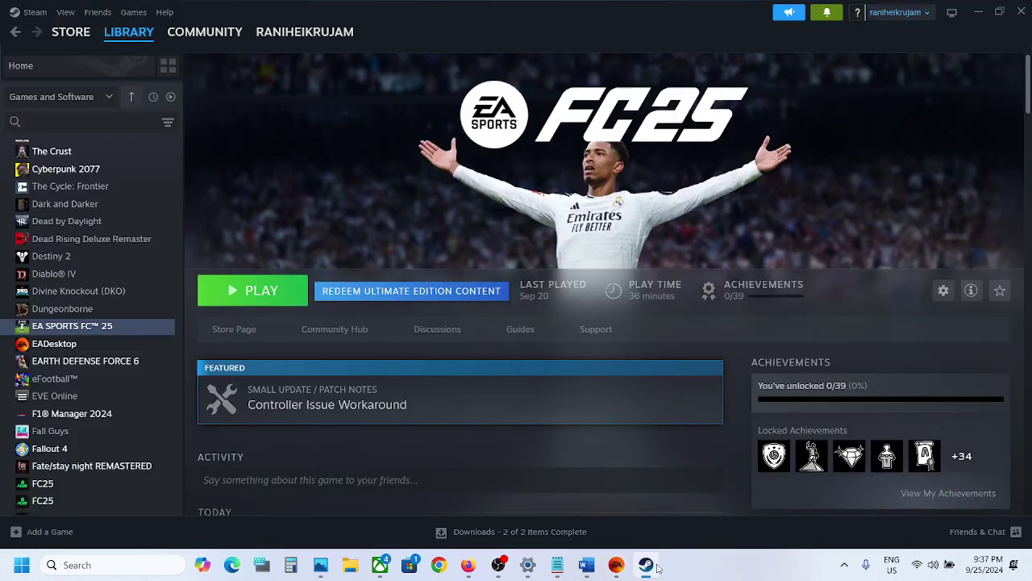